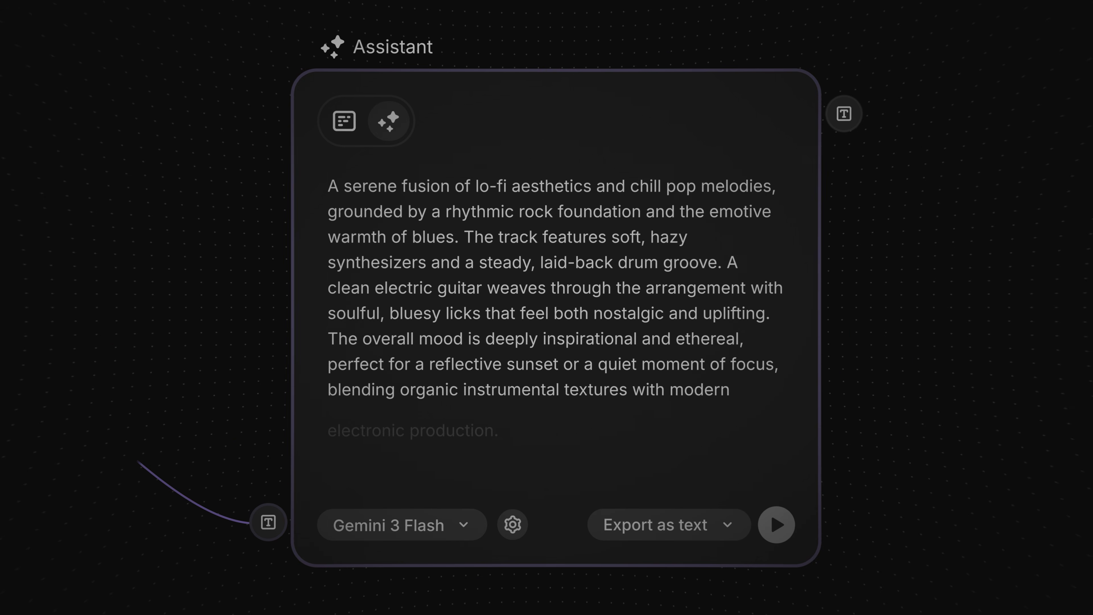
{"action": "type", "text": "Fix this text so it has a good structure."}
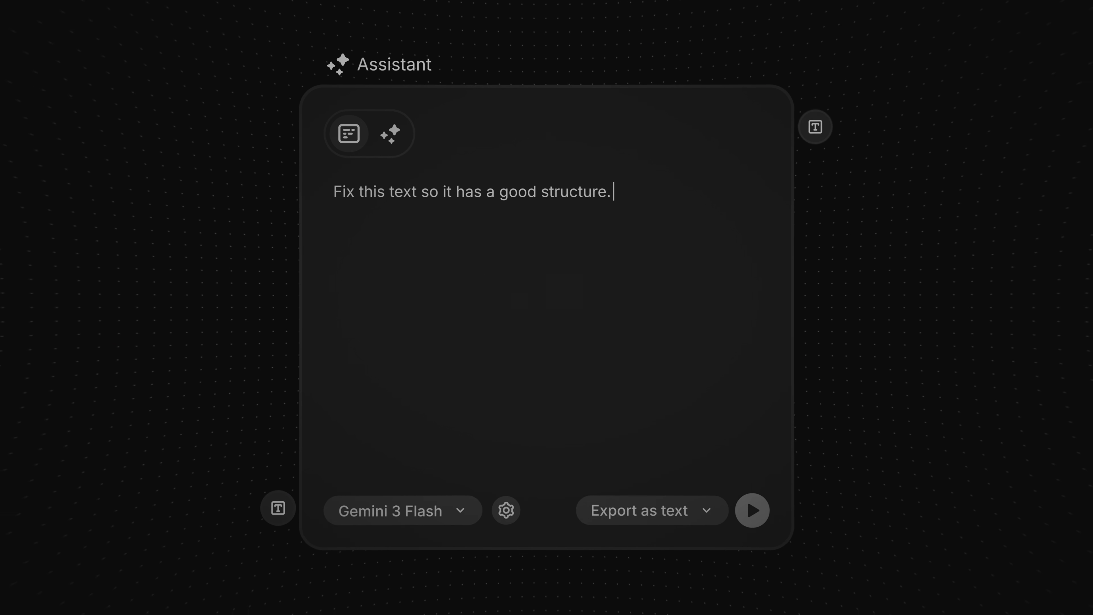
{"action": "key", "text": "ctrl+a"}
{"action": "key", "text": "BackSpace"}
{"action": "type", "text": "Describe this image so I can replicate it using an image generator."}
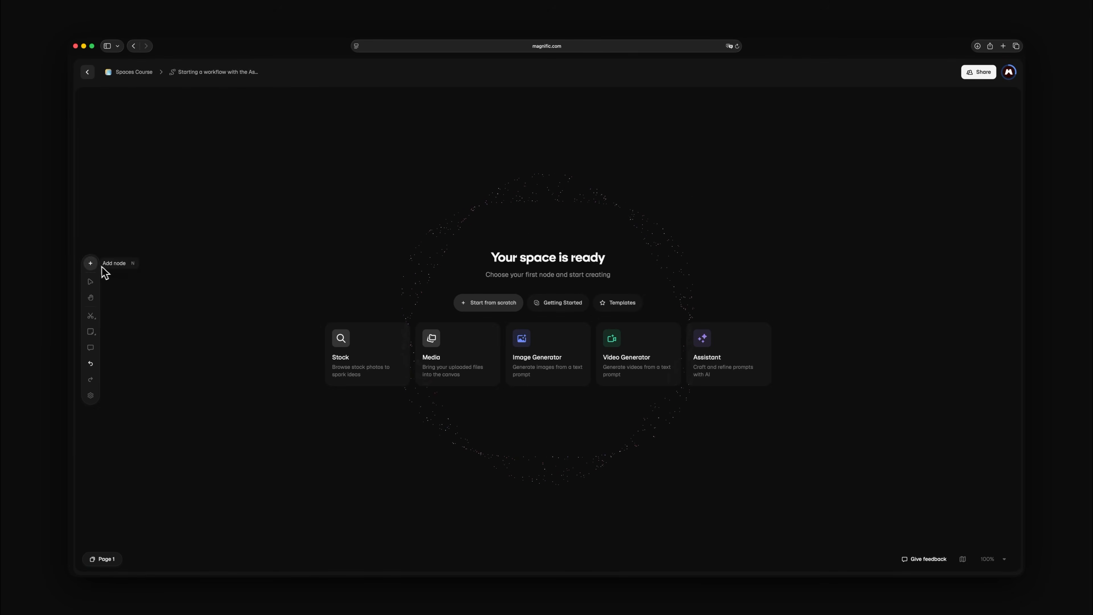
Add an Assistant node as the first node of the empty space
{"action": "left_click", "coordinate": [90, 263]}
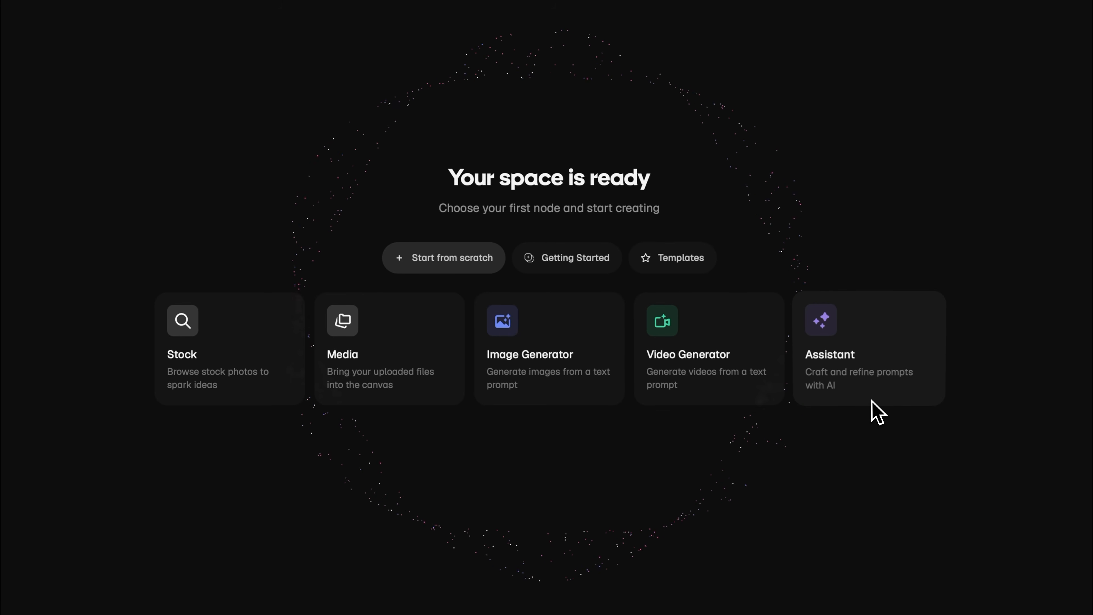
{"action": "left_click", "coordinate": [872, 400]}
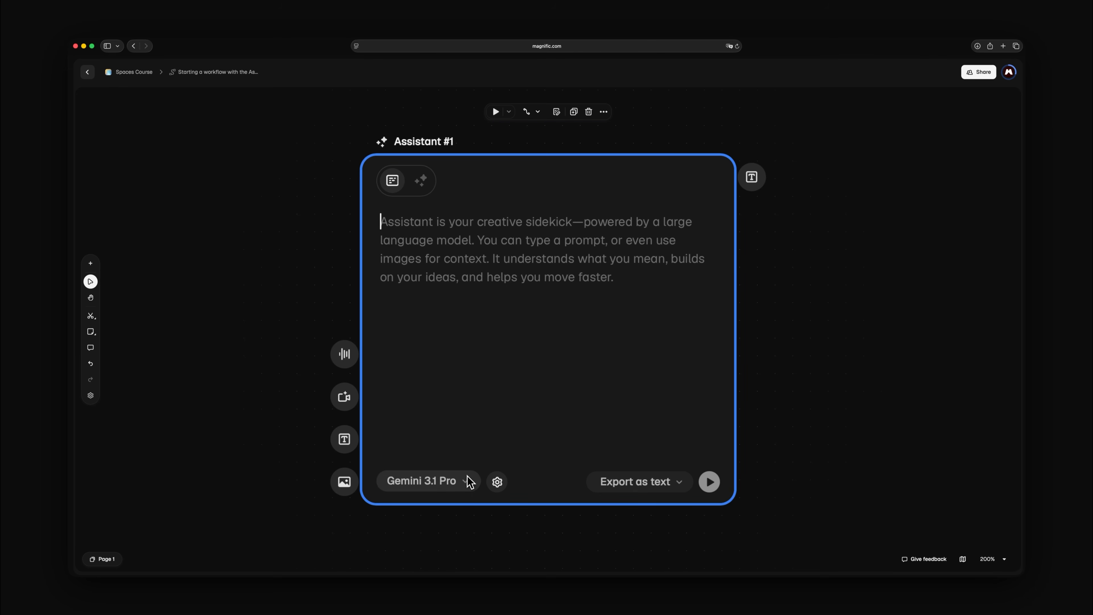
Look through the language models available for the Assistant node and choose Gemini 3.1 Pro
{"action": "left_click", "coordinate": [469, 485]}
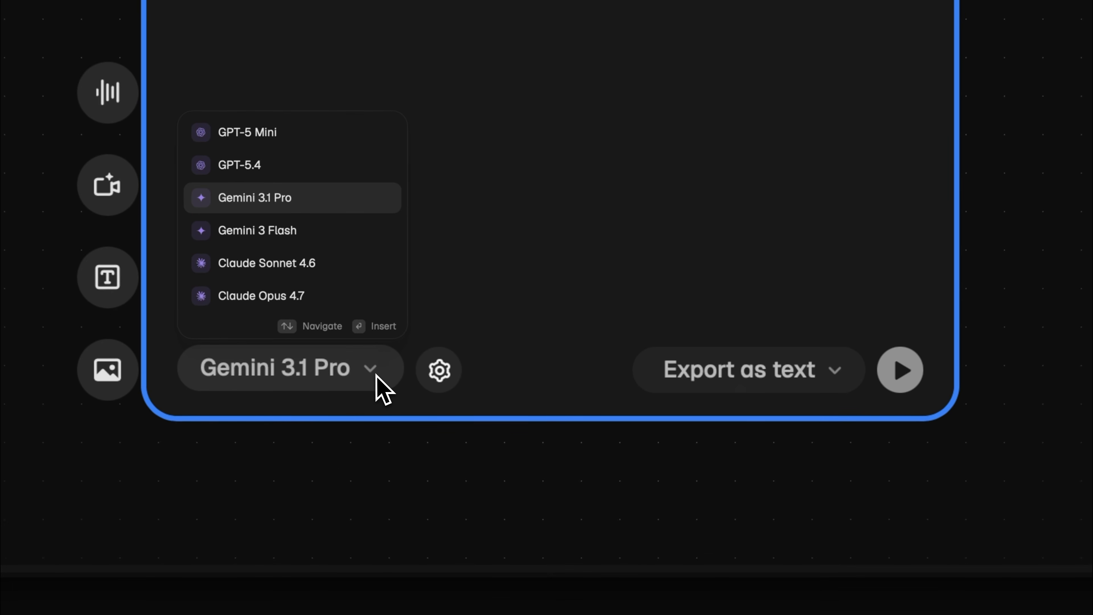
{"action": "key", "text": "Down"}
{"action": "key", "text": "Down"}
{"action": "key", "text": "Down"}
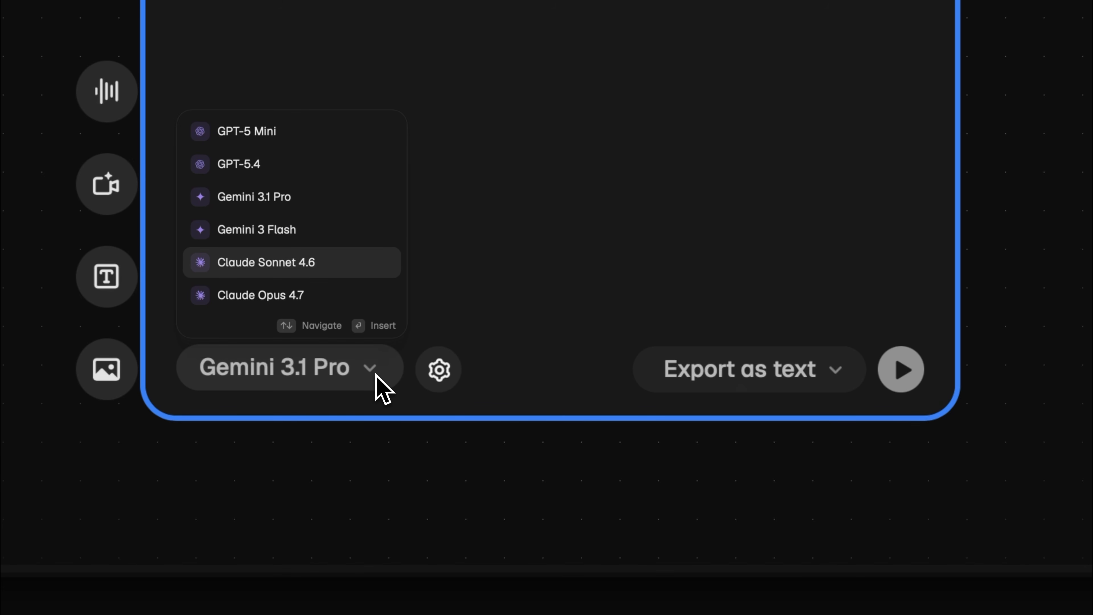
{"action": "key", "text": "Up"}
{"action": "key", "text": "Up"}
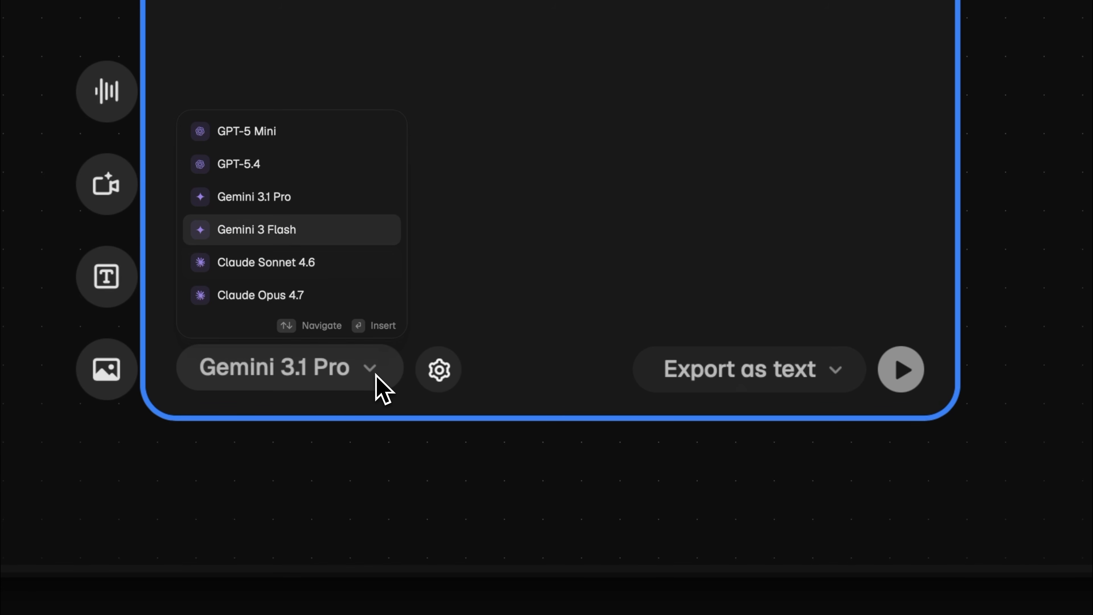
{"action": "key", "text": "Up"}
{"action": "key", "text": "Up"}
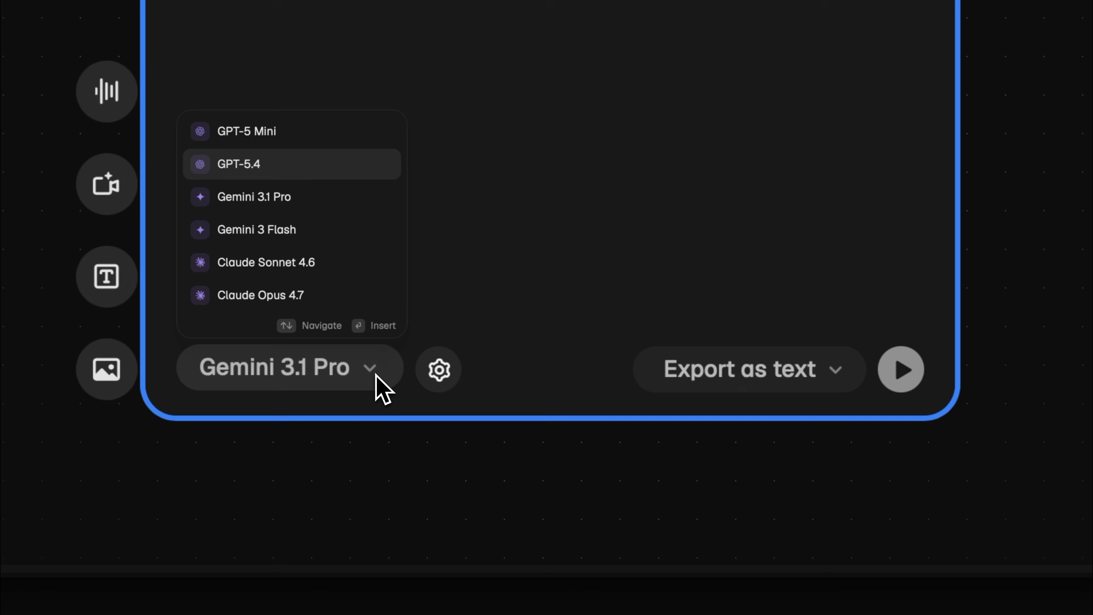
{"action": "key", "text": "Up"}
{"action": "key", "text": "Down"}
{"action": "key", "text": "Down"}
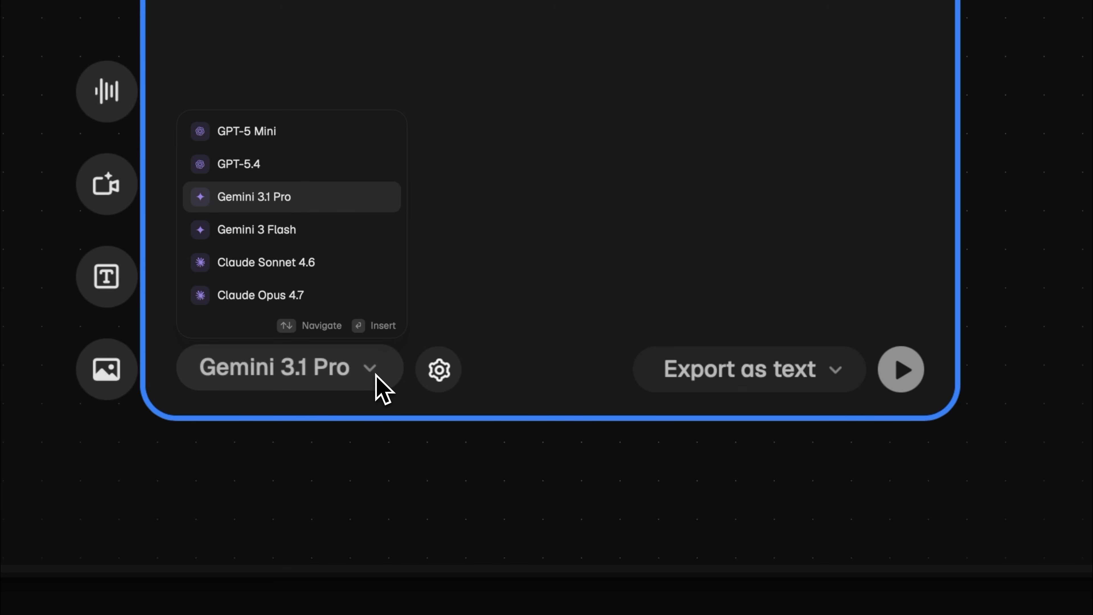
{"action": "key", "text": "Return"}
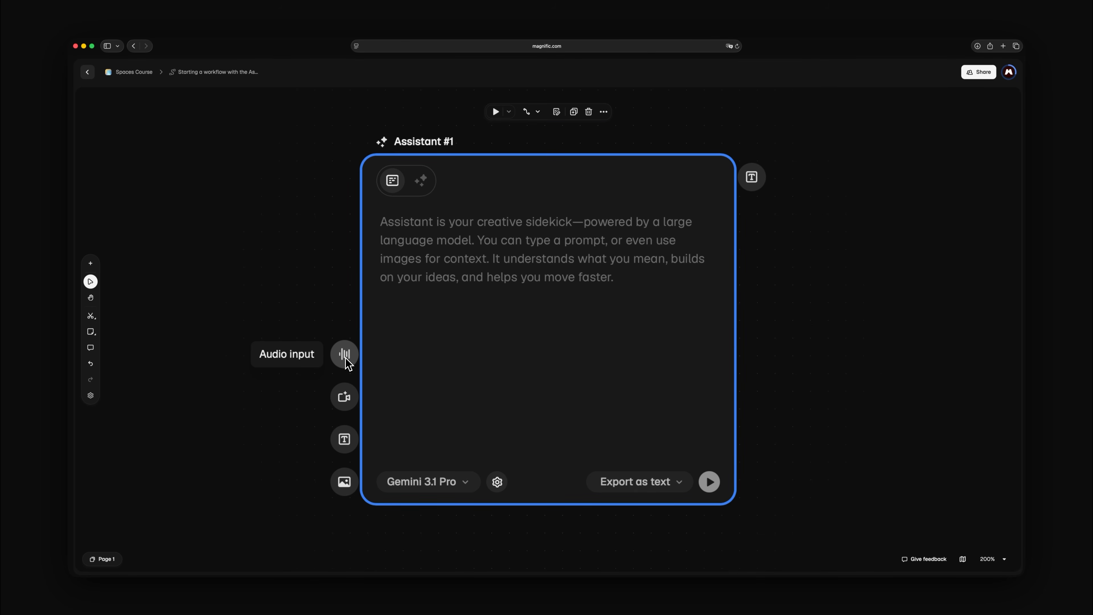
Examine which node types can be connected to the Assistant node's audio and video inputs
{"action": "left_click_drag", "start_coordinate": [347, 363], "coordinate": [213, 287]}
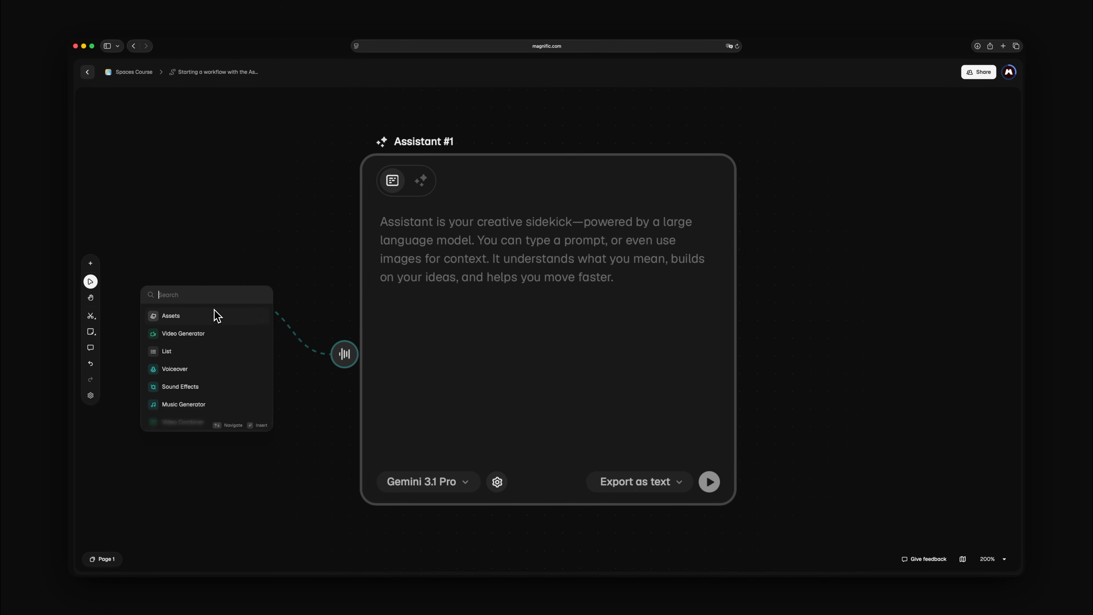
{"action": "mouse_move", "coordinate": [213, 353]}
{"action": "mouse_move", "coordinate": [756, 183]}
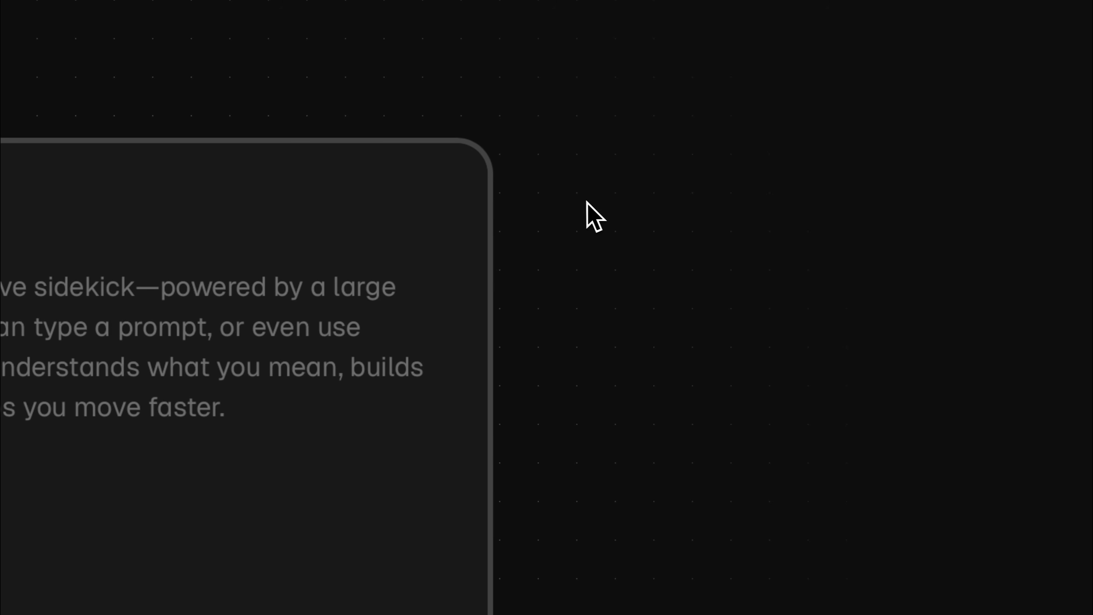
{"action": "mouse_move", "coordinate": [520, 206]}
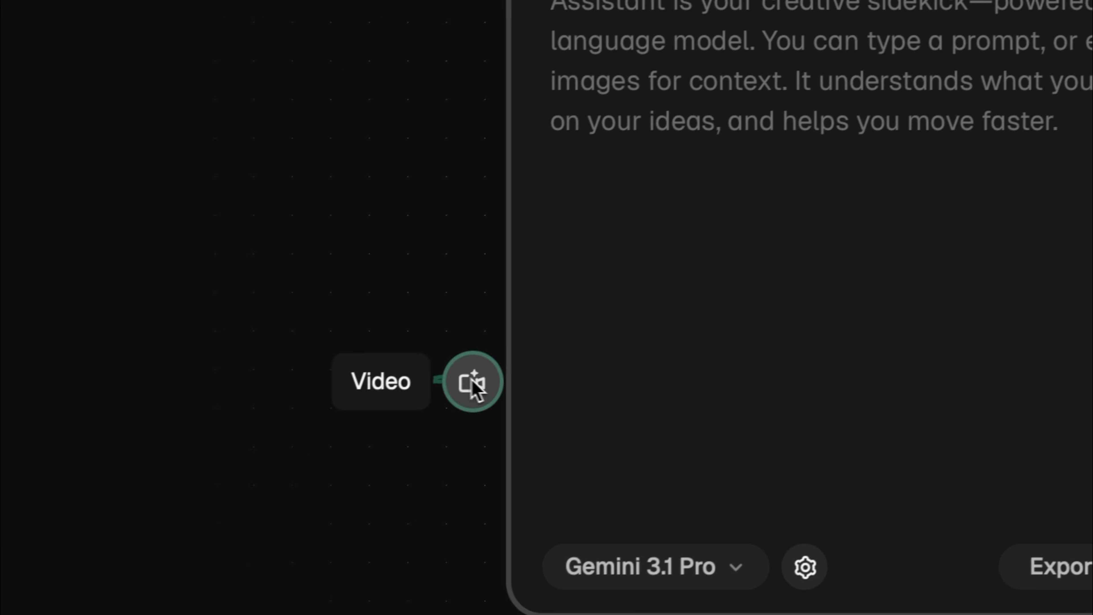
{"action": "left_click_drag", "start_coordinate": [477, 381], "coordinate": [244, 209]}
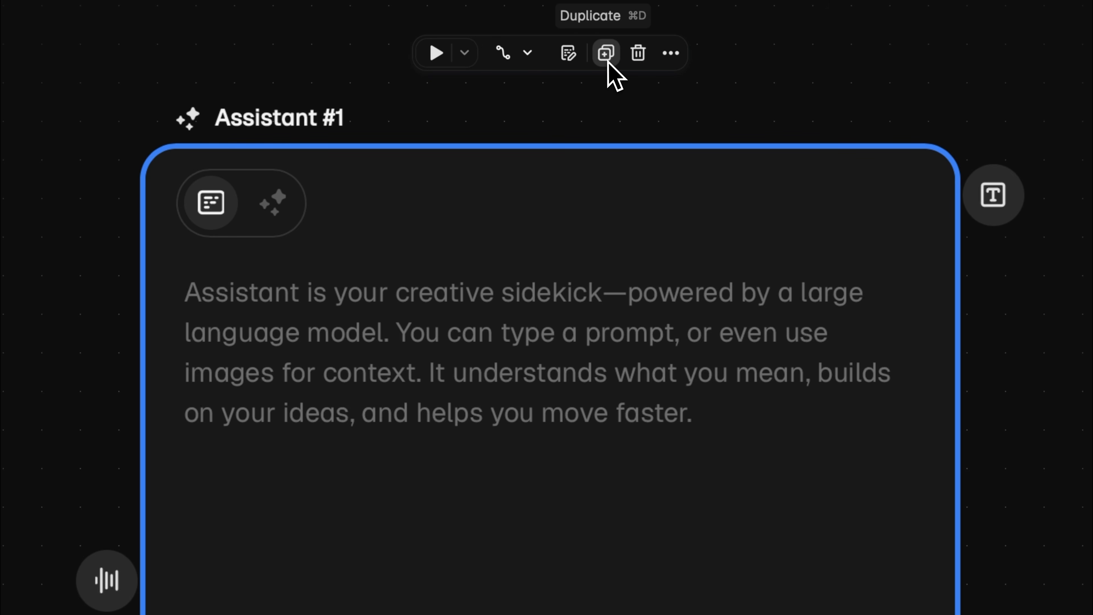
Examine the Assistant node's extra actions, its run control and the follow-up nodes it can connect to
{"action": "left_click", "coordinate": [674, 60]}
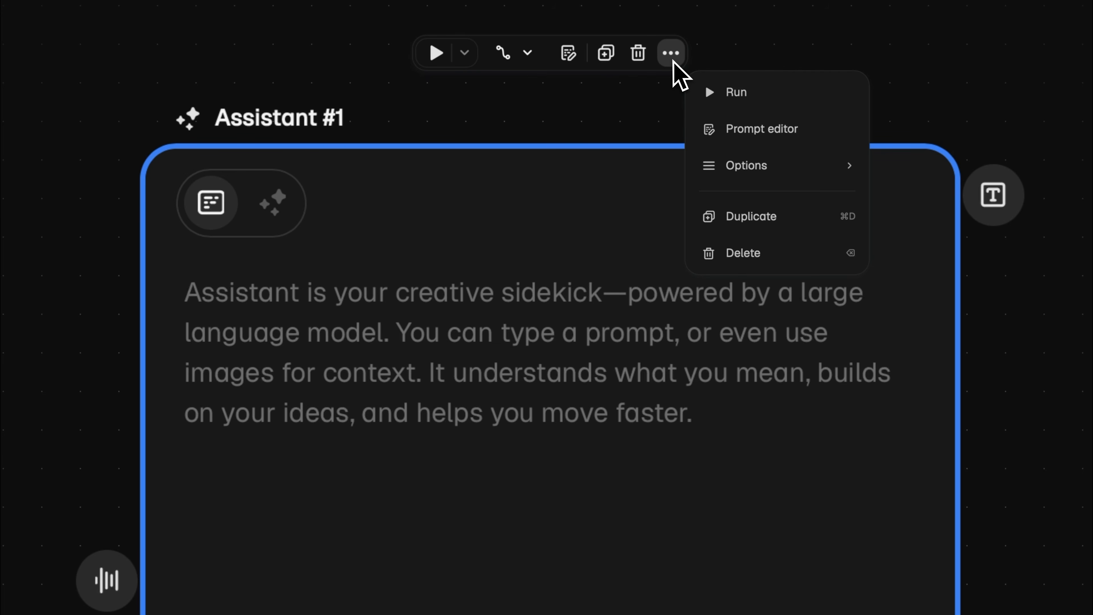
{"action": "left_click", "coordinate": [441, 61]}
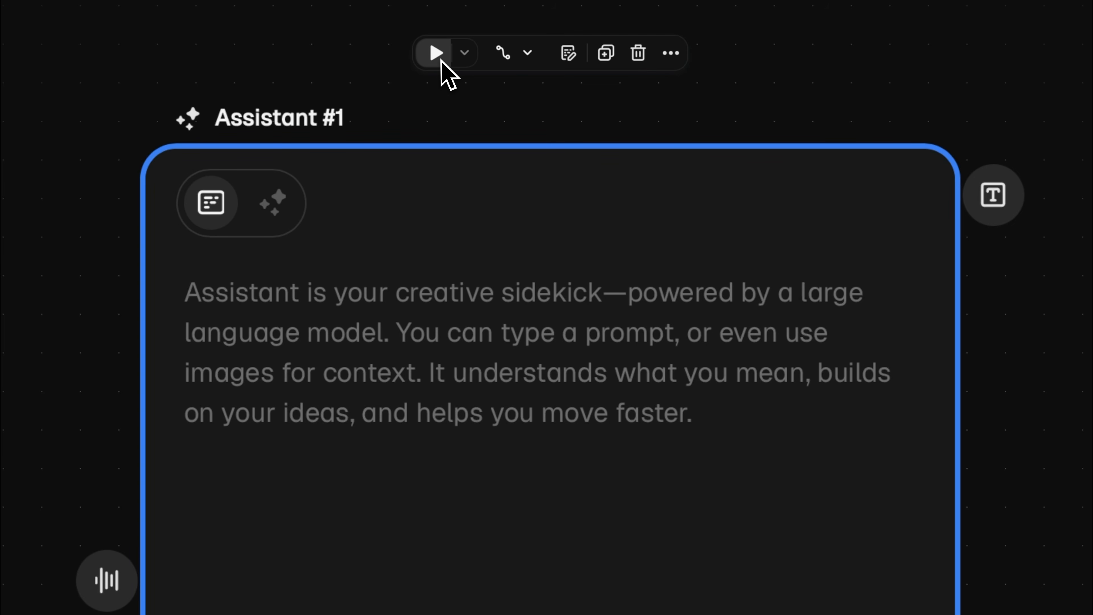
{"action": "left_click", "coordinate": [532, 61]}
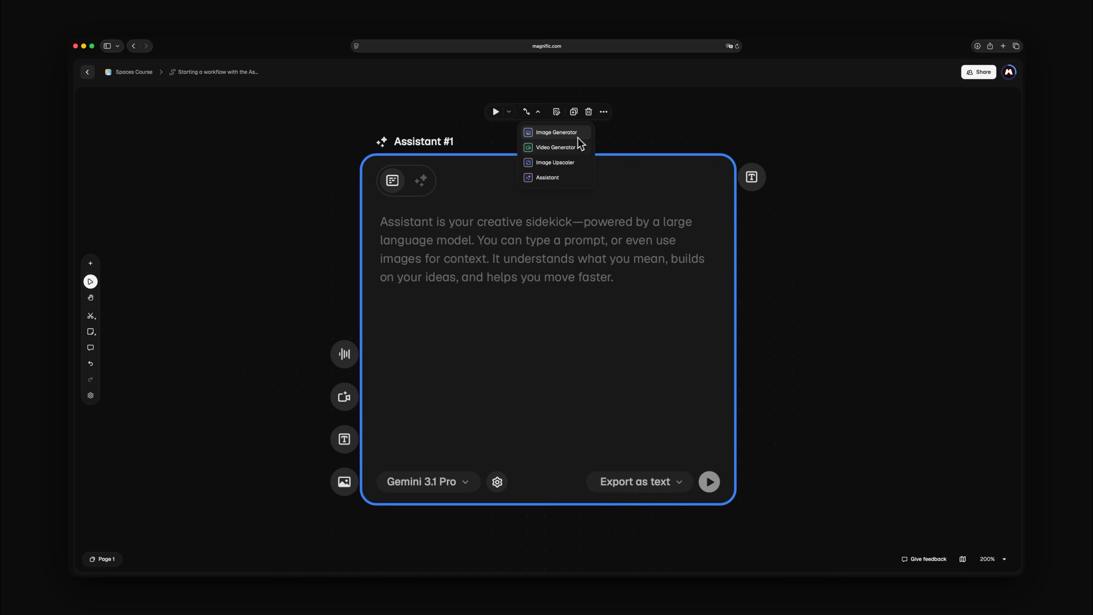
Ask the Assistant for a prompt of a guy riding a bicycle through a quiet coastal neighborhood, carrying a surfboard, dressed casually with sunglasses and a relaxed vibe
{"action": "left_click", "coordinate": [380, 226]}
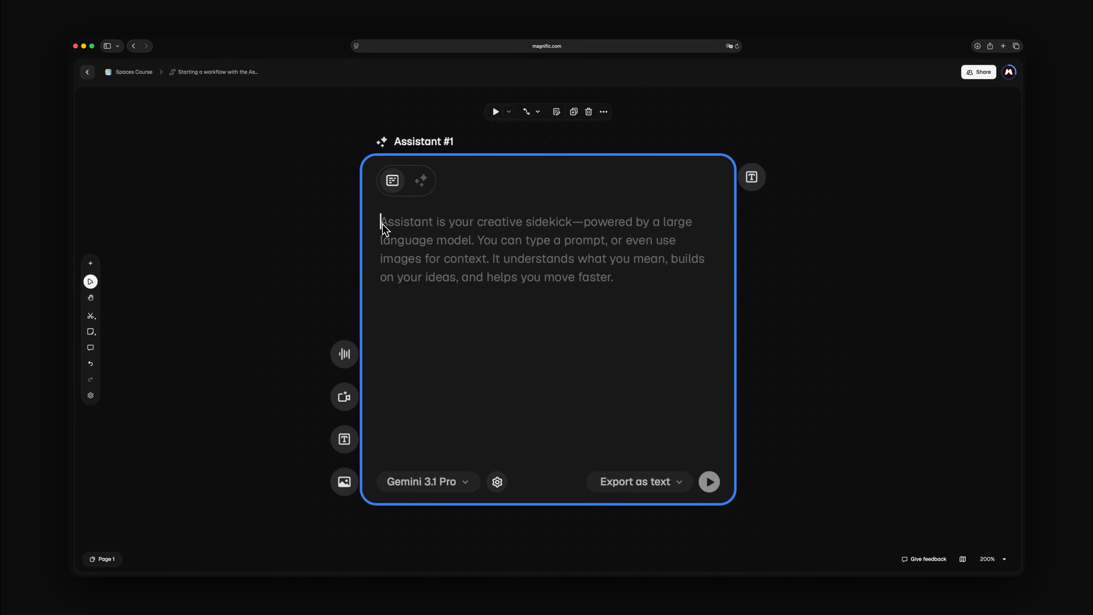
{"action": "type", "text": "Create a prompt of a guy riding a bicycle "}
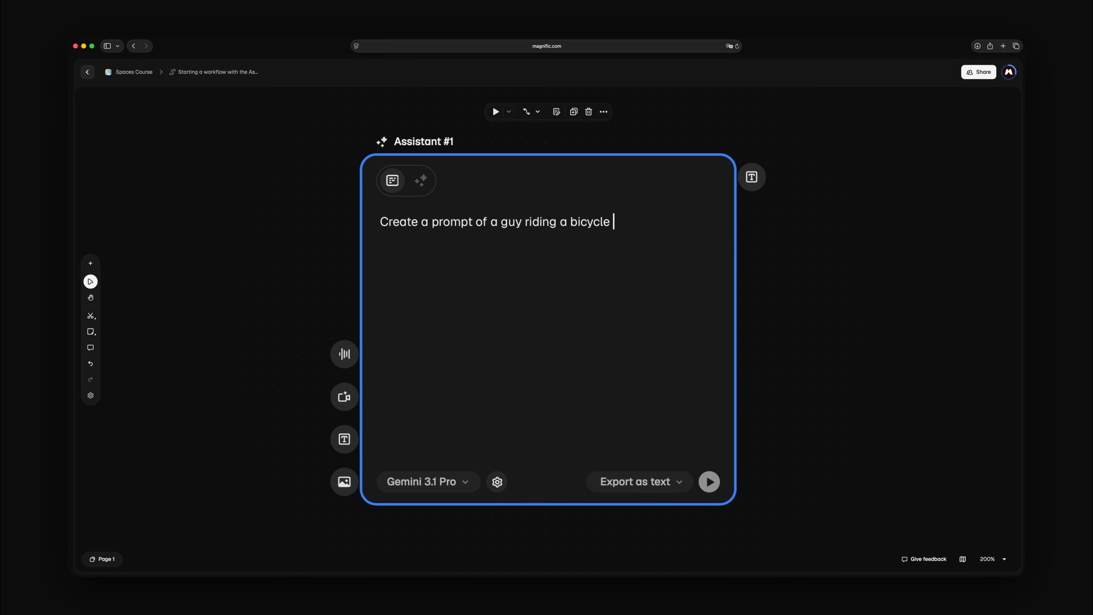
{"action": "type", "text": "through a quiet coastal neighborhood, carrying a surfboard on"}
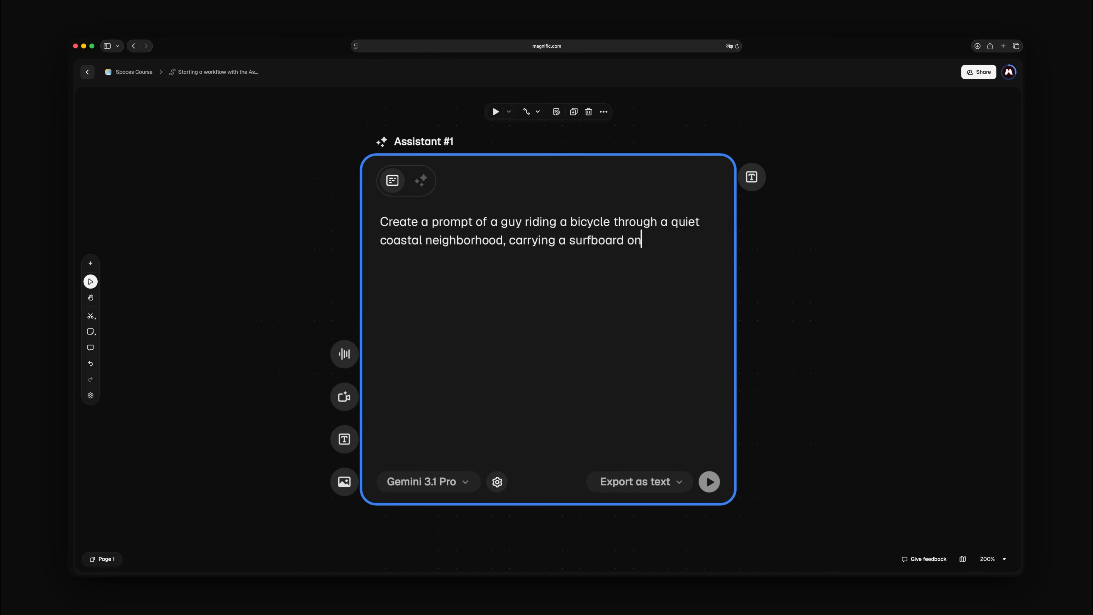
{"action": "type", "text": " the side as if he’s heading to the beach. He’s dressed cas"}
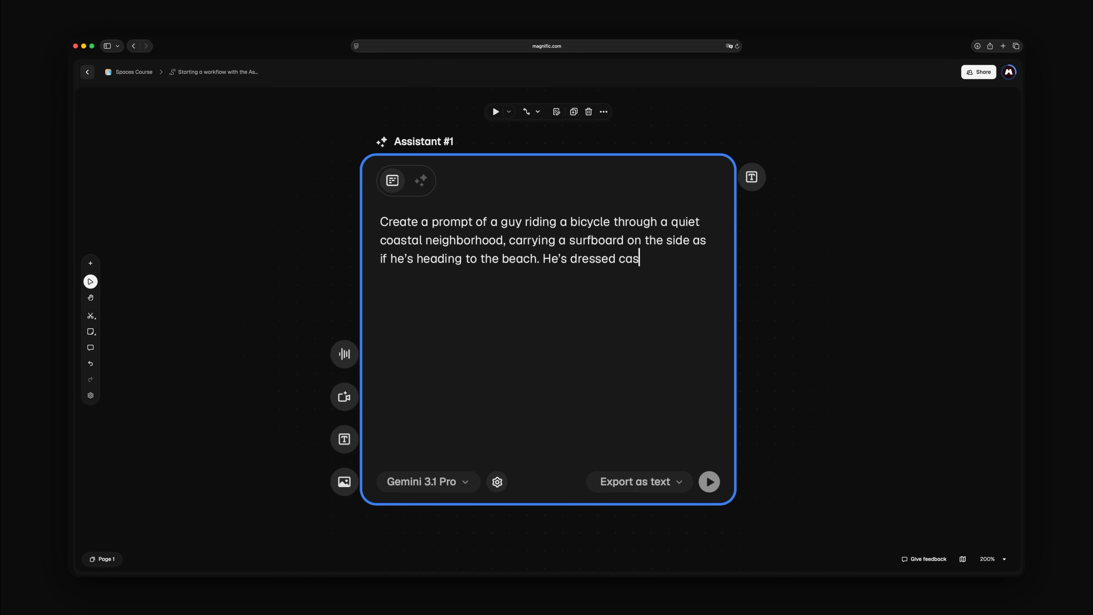
{"action": "type", "text": "ually with sunglasses, giving off a relaxed, effortless vibe."}
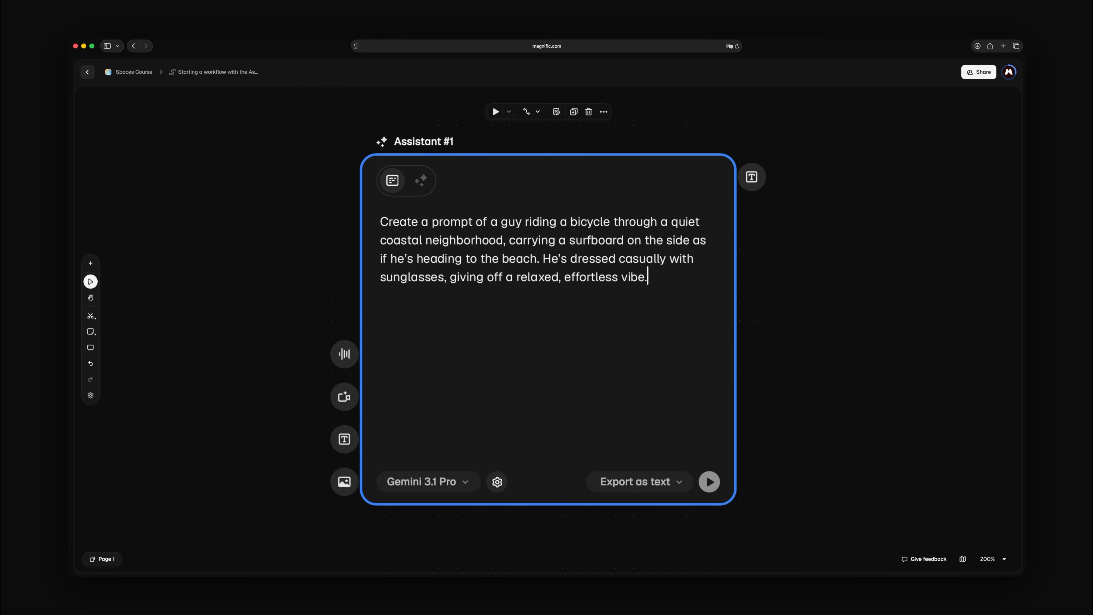
Extend the request with warm late-afternoon light, soft pastel houses and a natural, professional, well-balanced shot of an unposed moment, and run the Assistant
{"action": "type", "text": " The light feels warm, like late afternoon, and the houses "}
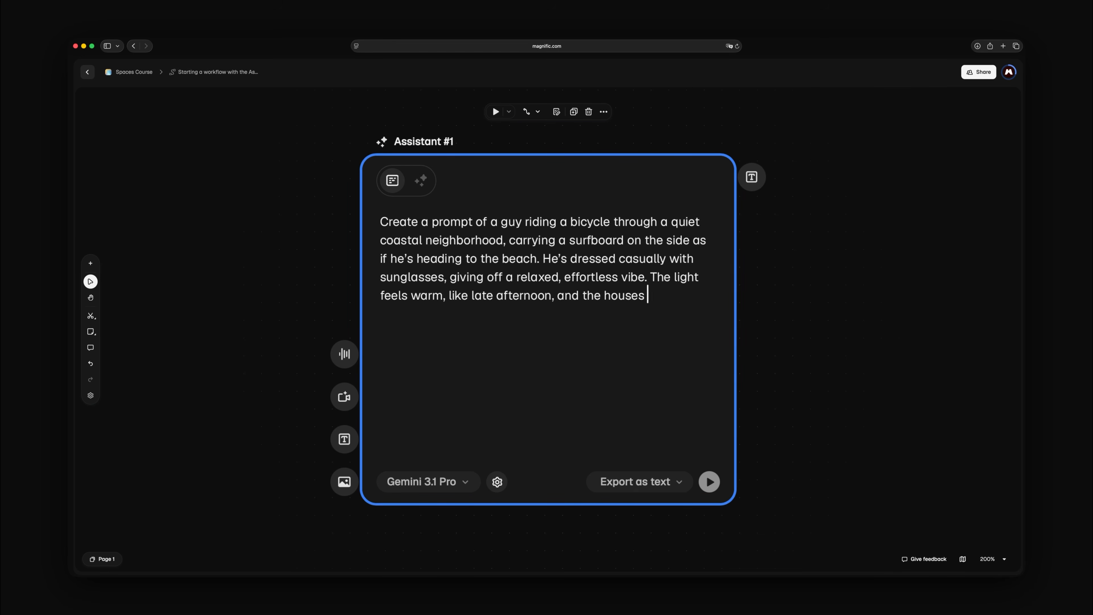
{"action": "type", "text": "around him have soft pastel tones, creating a calm, summery "}
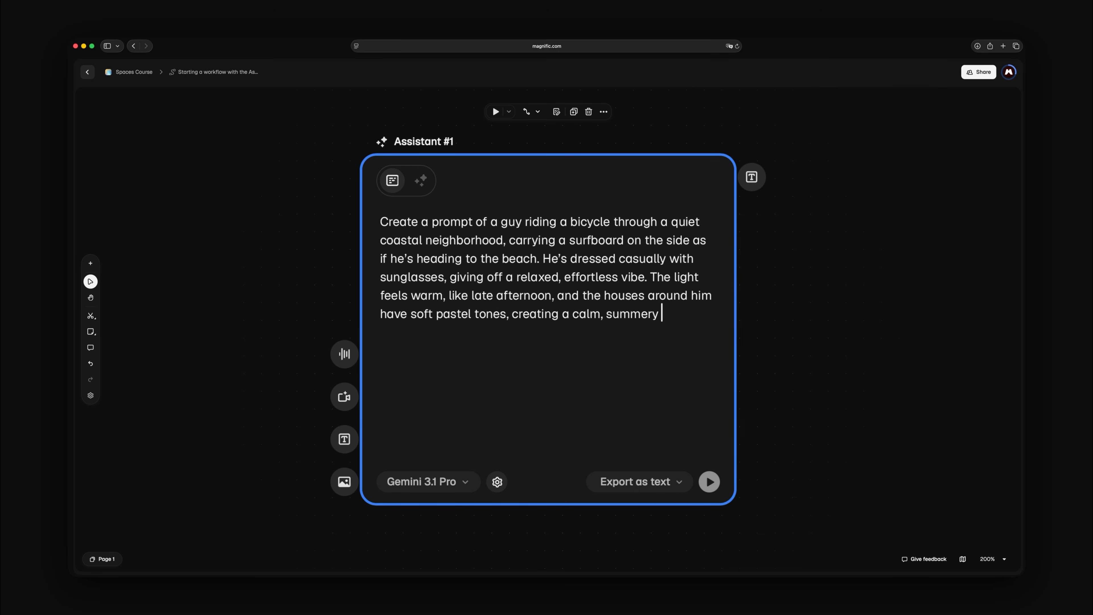
{"action": "type", "text": "atmosphere. The shot should feel like a professional photogra"}
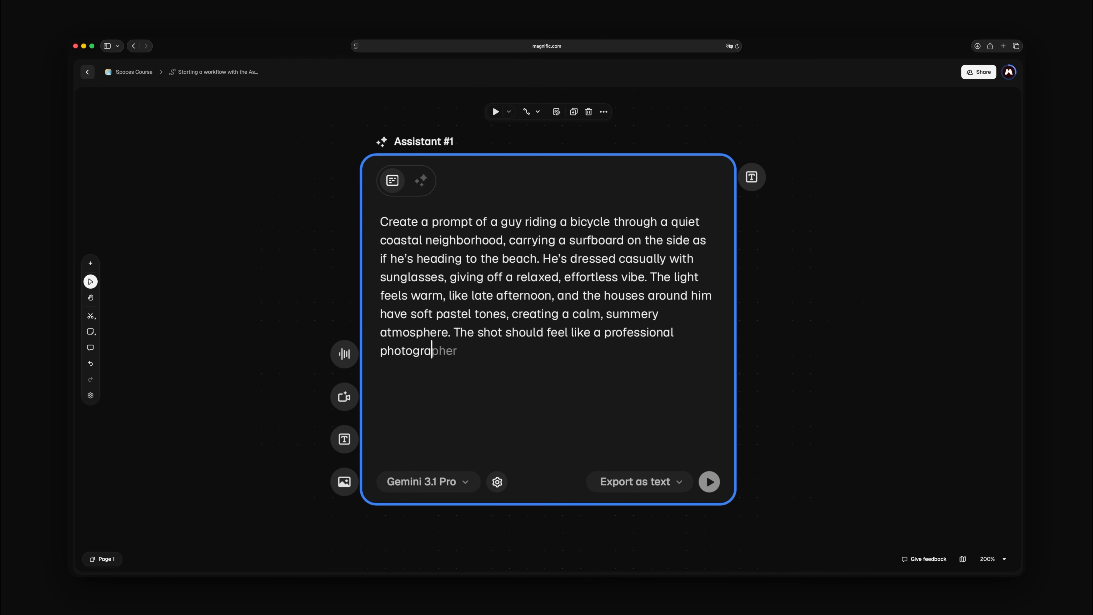
{"action": "type", "text": "ph but still very natural, with a clean and well-balanced co"}
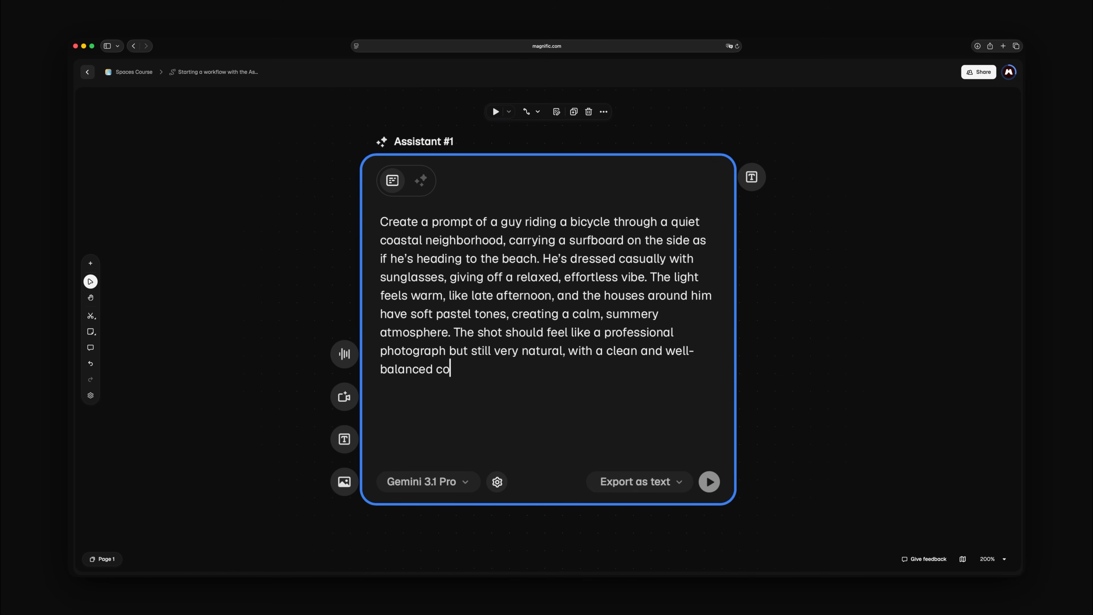
{"action": "type", "text": "mposition, capturing a real, unposed moment at just the right time."}
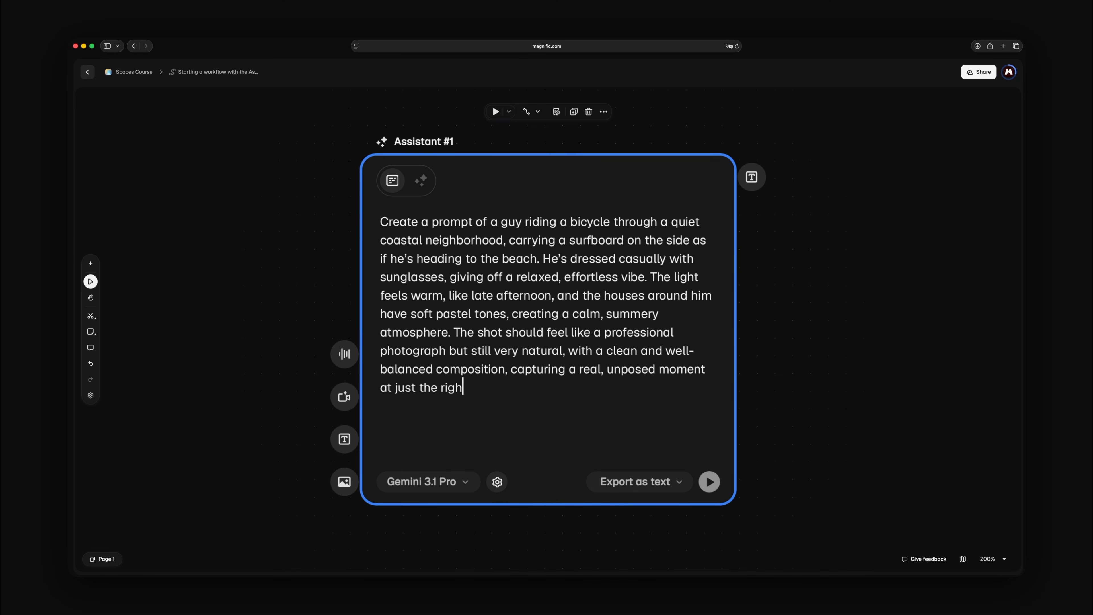
{"action": "left_click", "coordinate": [710, 482]}
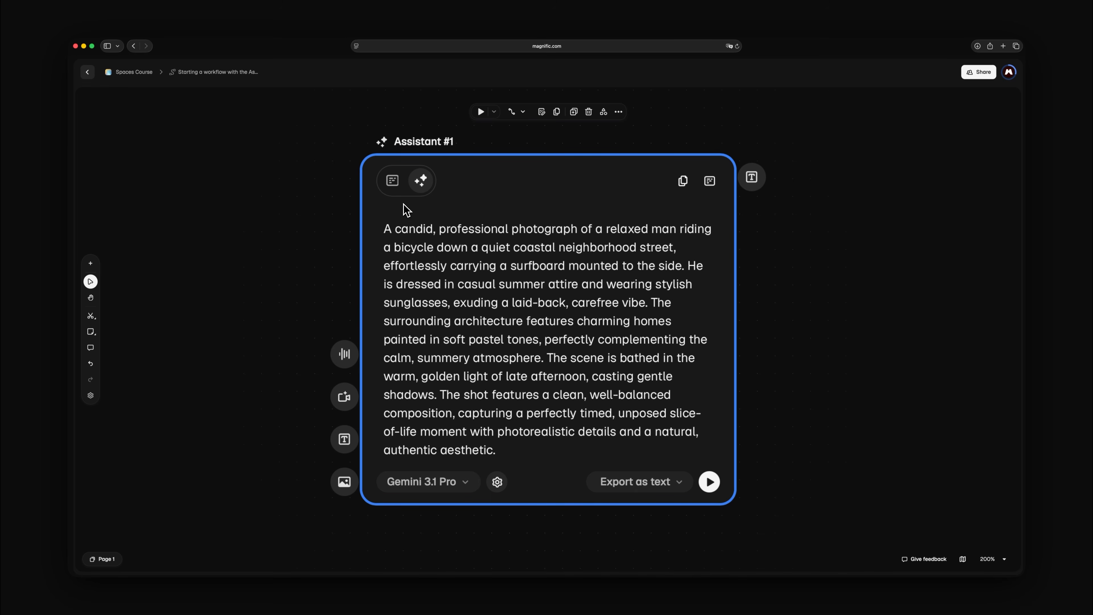
Compare the original request with the Assistant's generated prompt, ending on the generated text
{"action": "left_click", "coordinate": [392, 181]}
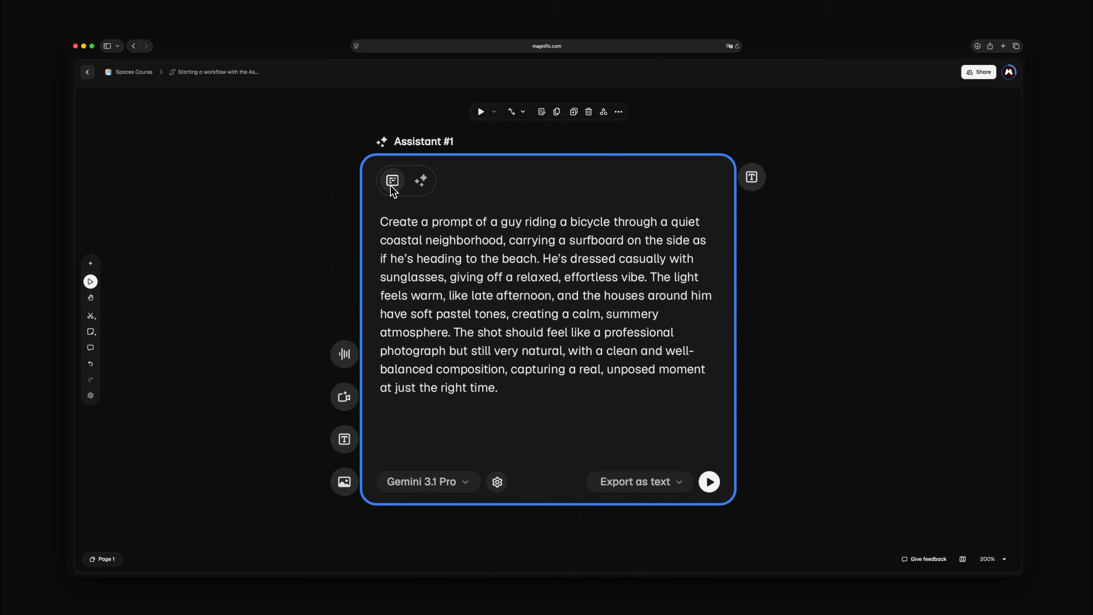
{"action": "left_click", "coordinate": [421, 185]}
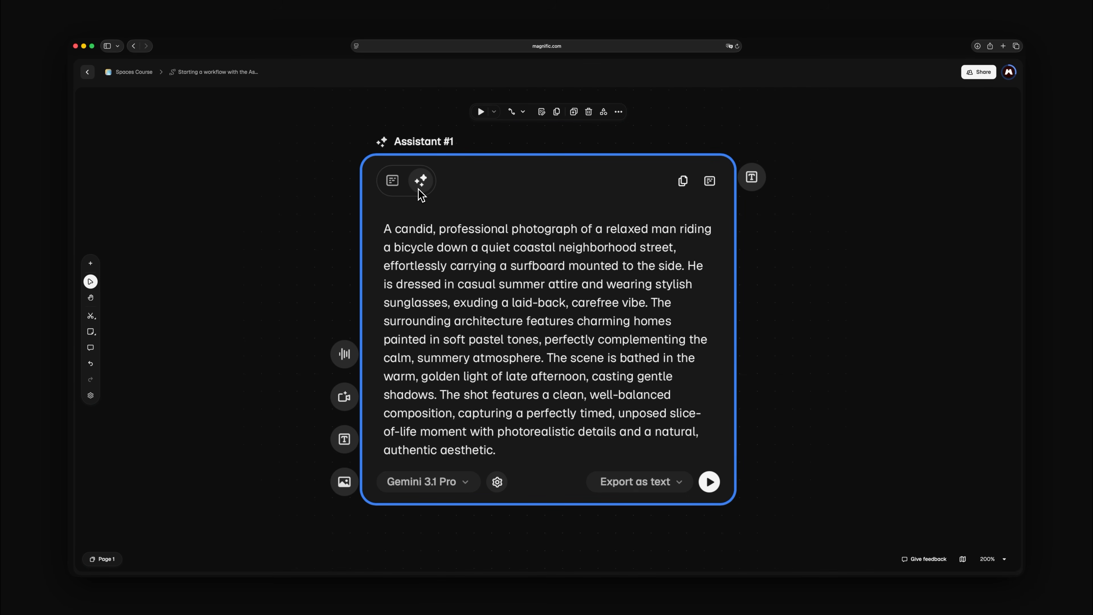
{"action": "left_click", "coordinate": [396, 187]}
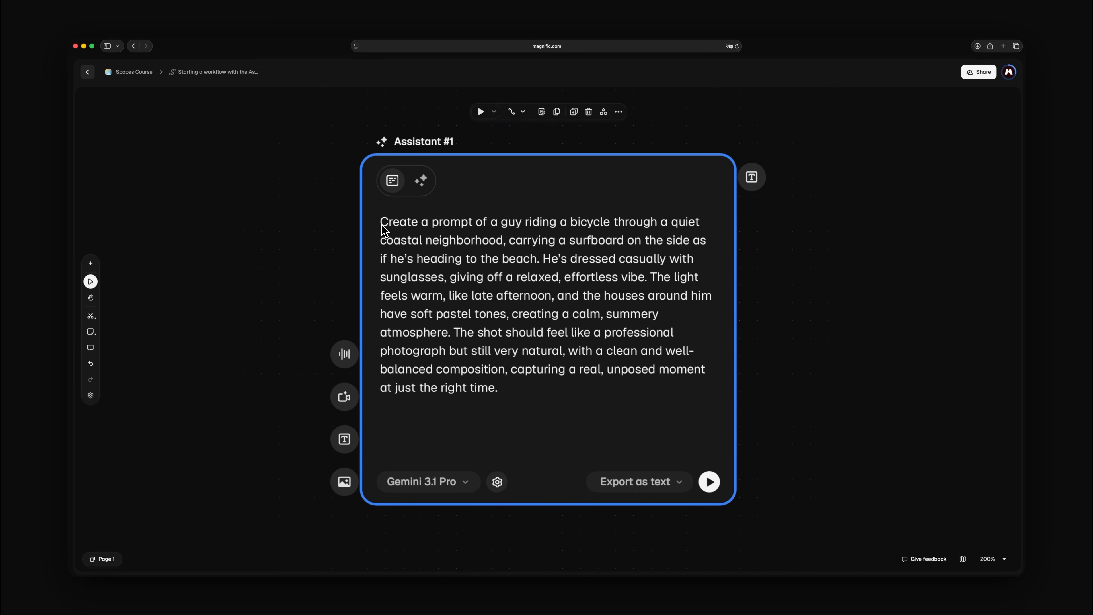
{"action": "left_click", "coordinate": [421, 184]}
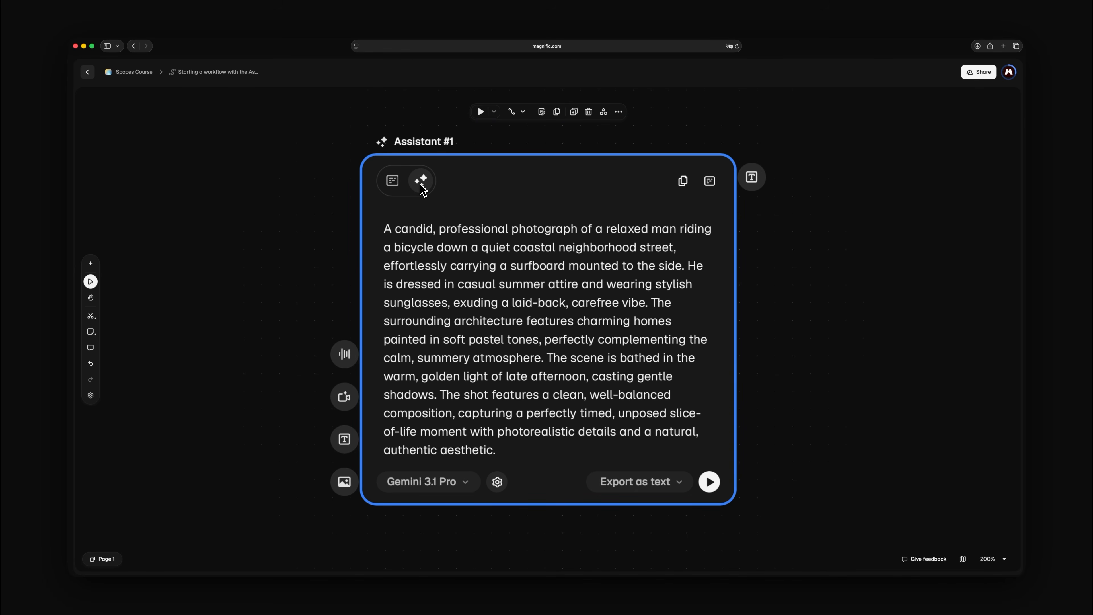
{"action": "left_click", "coordinate": [393, 185]}
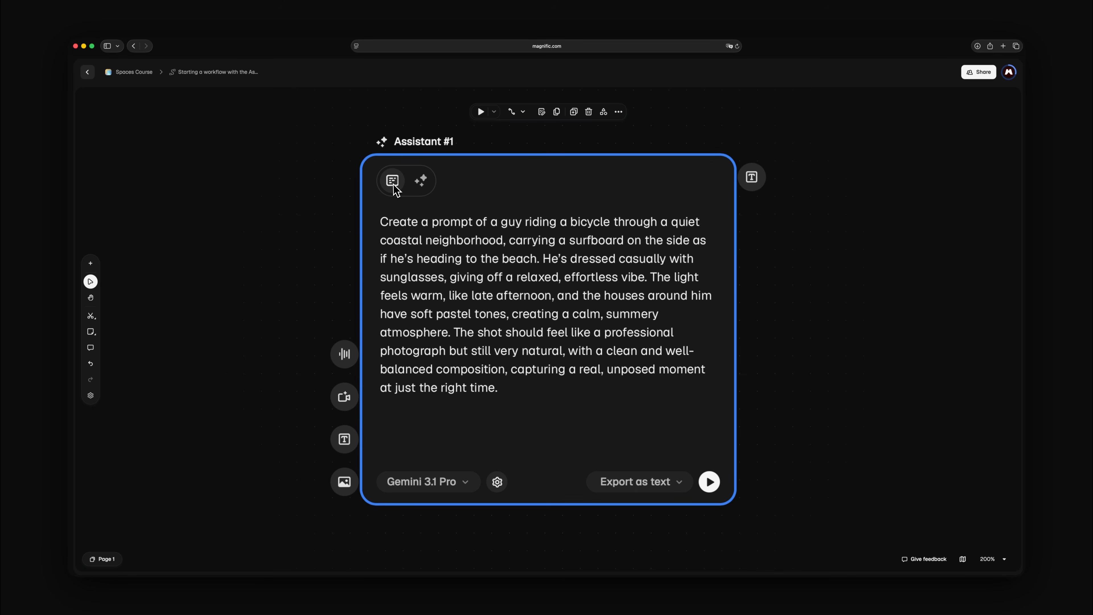
{"action": "left_click", "coordinate": [420, 185]}
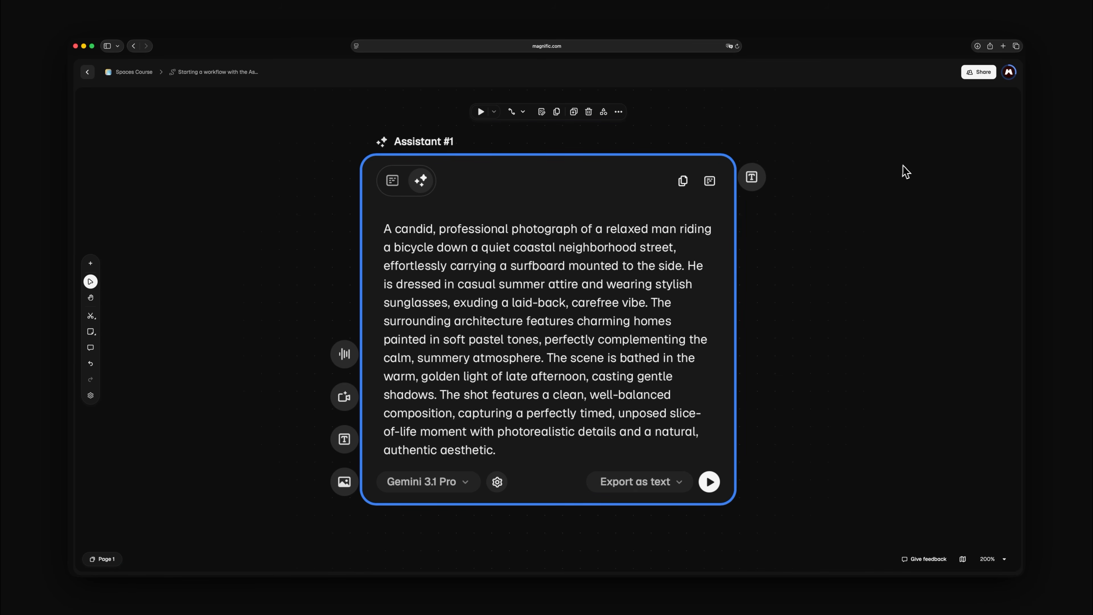
Add an Image Generator node fed by the Assistant's text output, and check the Assistant's quick connection options
{"action": "key", "text": "n"}
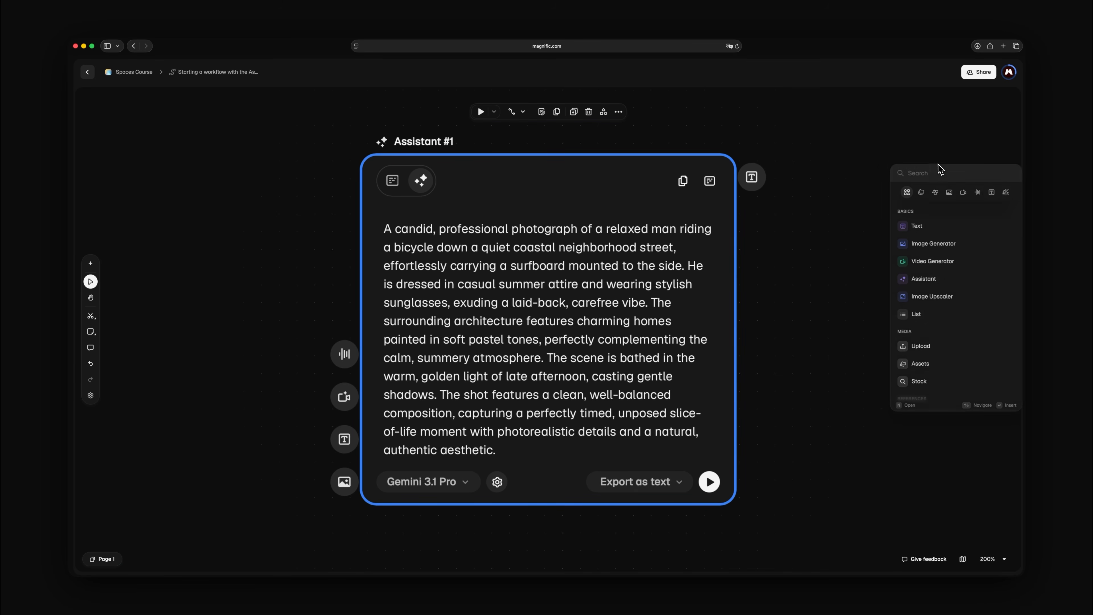
{"action": "left_click", "coordinate": [991, 249]}
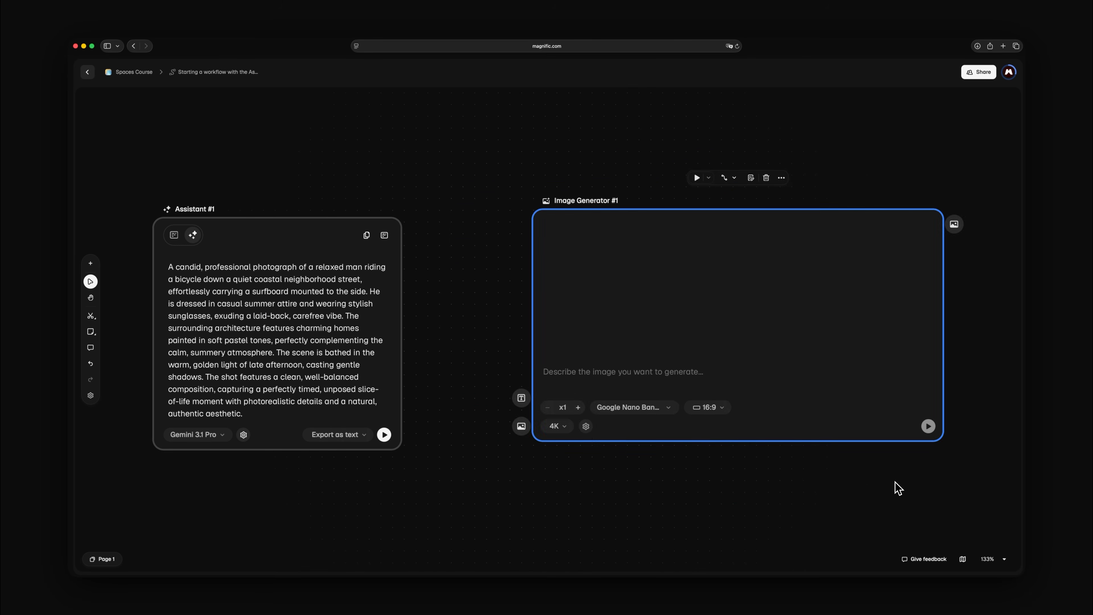
{"action": "left_click_drag", "start_coordinate": [412, 232], "coordinate": [521, 400]}
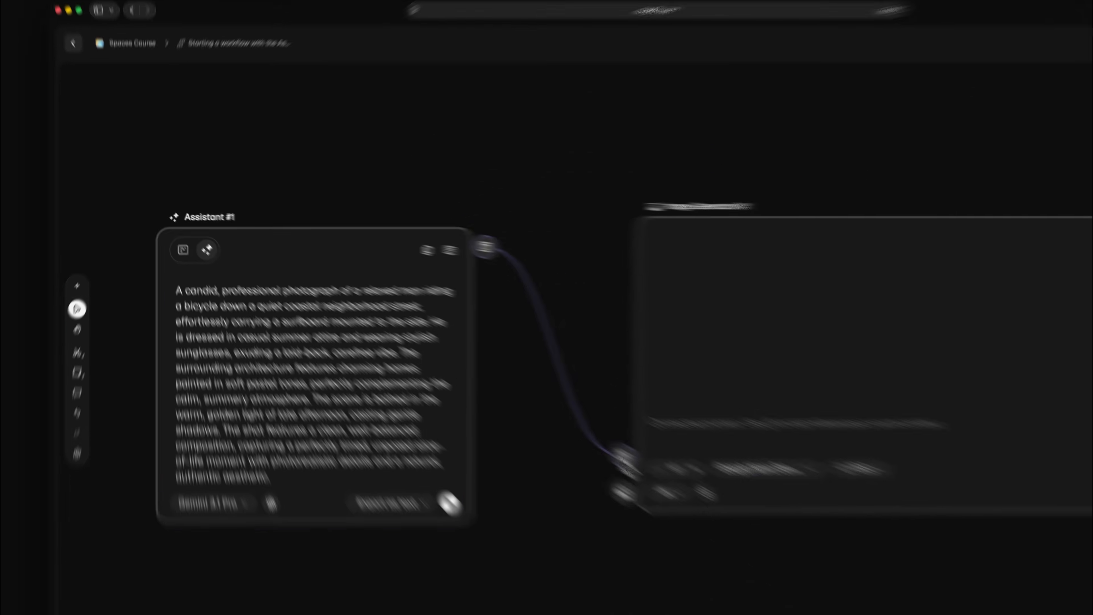
{"action": "left_click", "coordinate": [269, 220]}
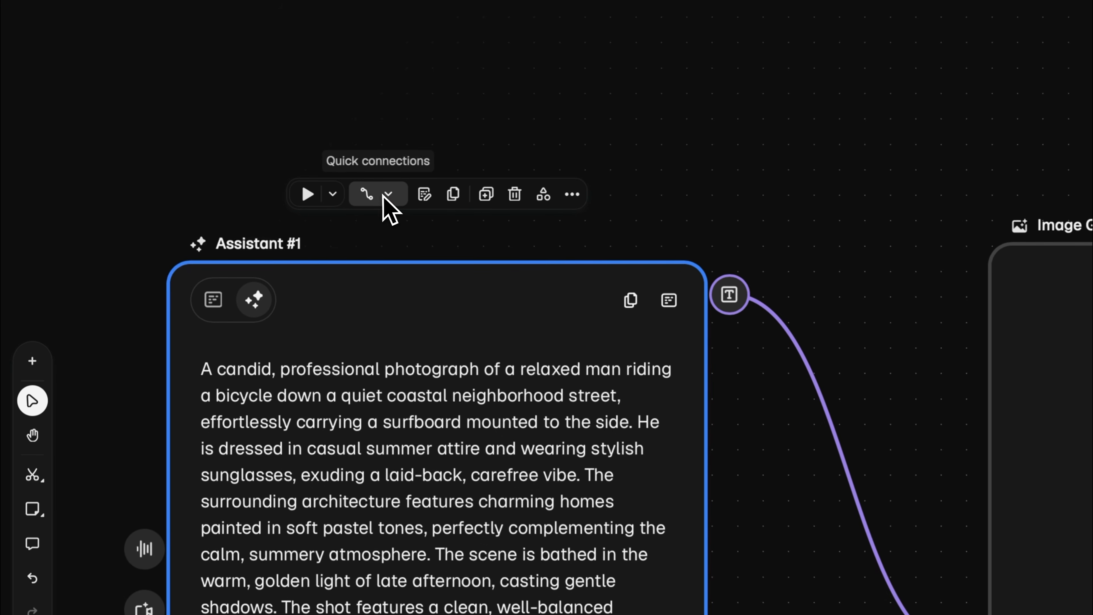
{"action": "left_click", "coordinate": [377, 195]}
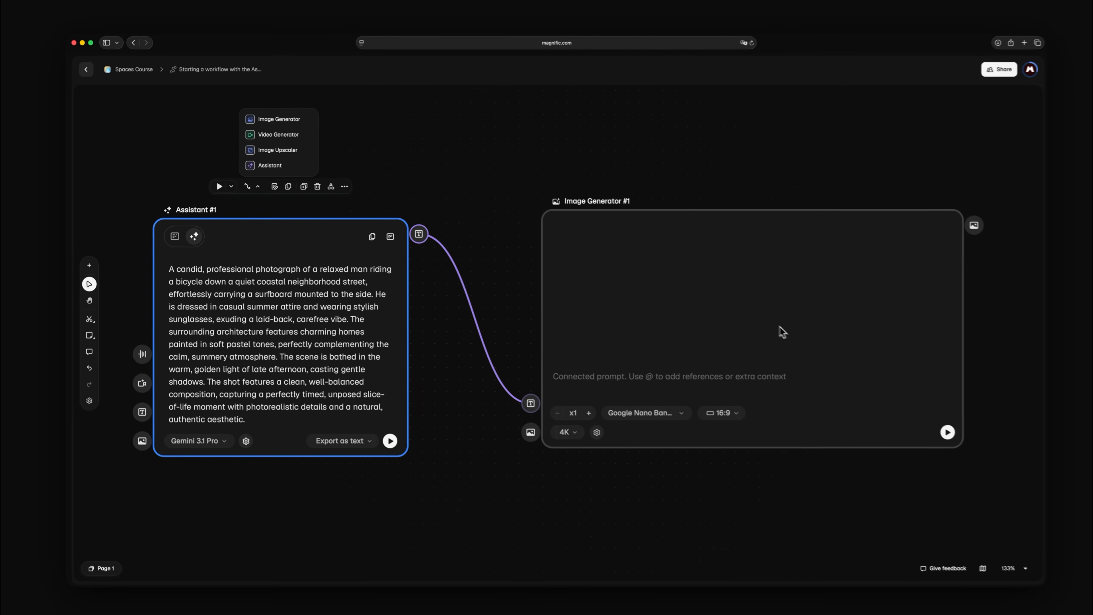
Generate one 16:9 image at 4K from the connected prompt in the Image Generator and view the result up close
{"action": "left_click", "coordinate": [768, 329]}
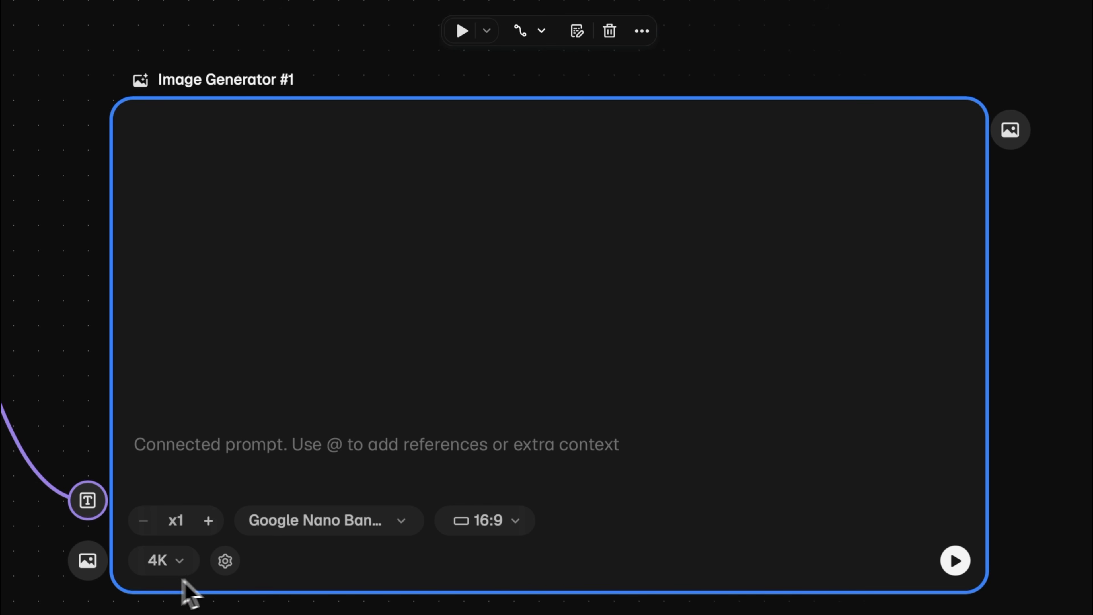
{"action": "left_click", "coordinate": [954, 562]}
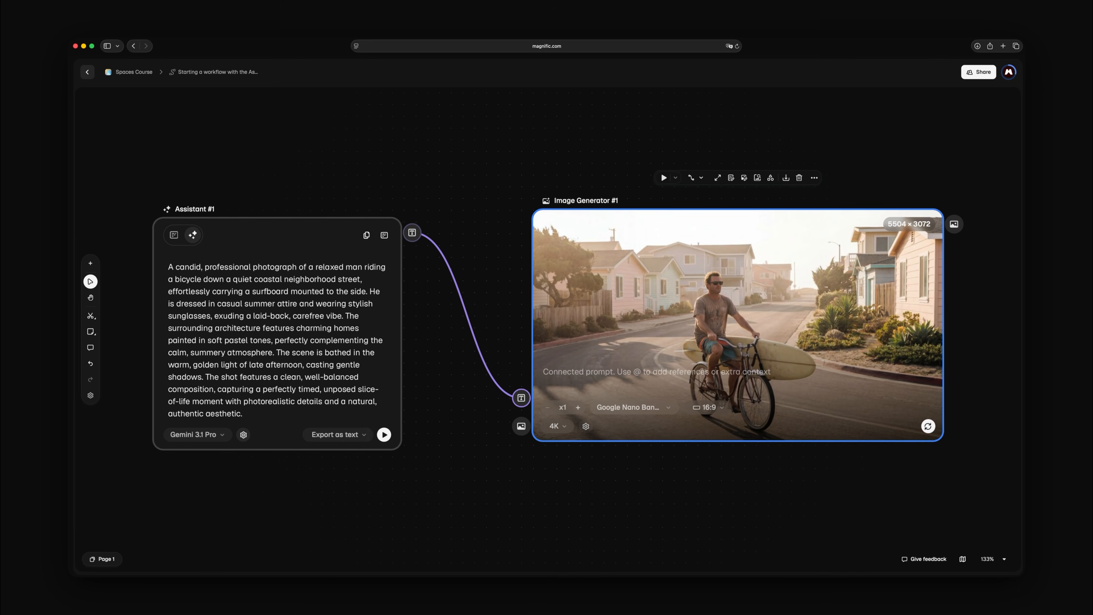
{"action": "key", "text": "shift+2"}
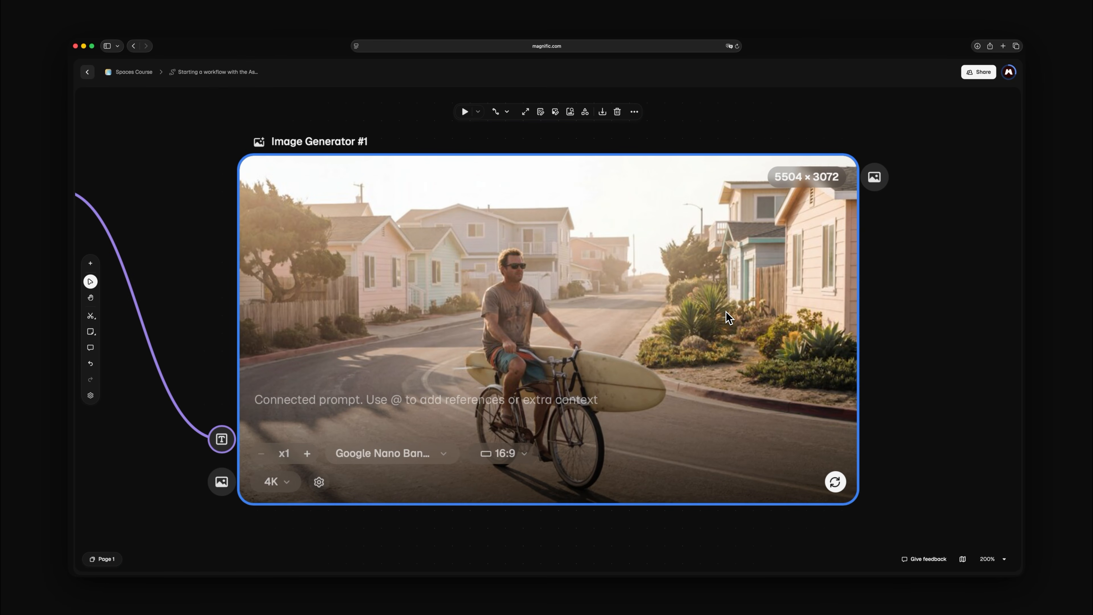
Return to the Assistant node and compare its generated prompt with the original request, ending on the request
{"action": "key", "text": "Escape"}
{"action": "key", "text": "Tab"}
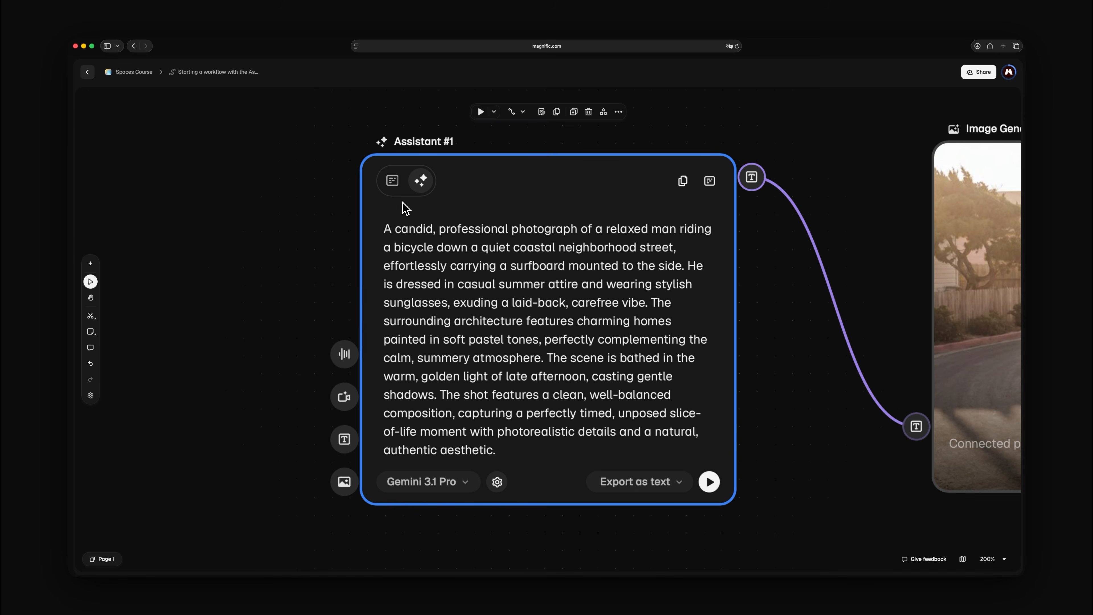
{"action": "left_click", "coordinate": [392, 183]}
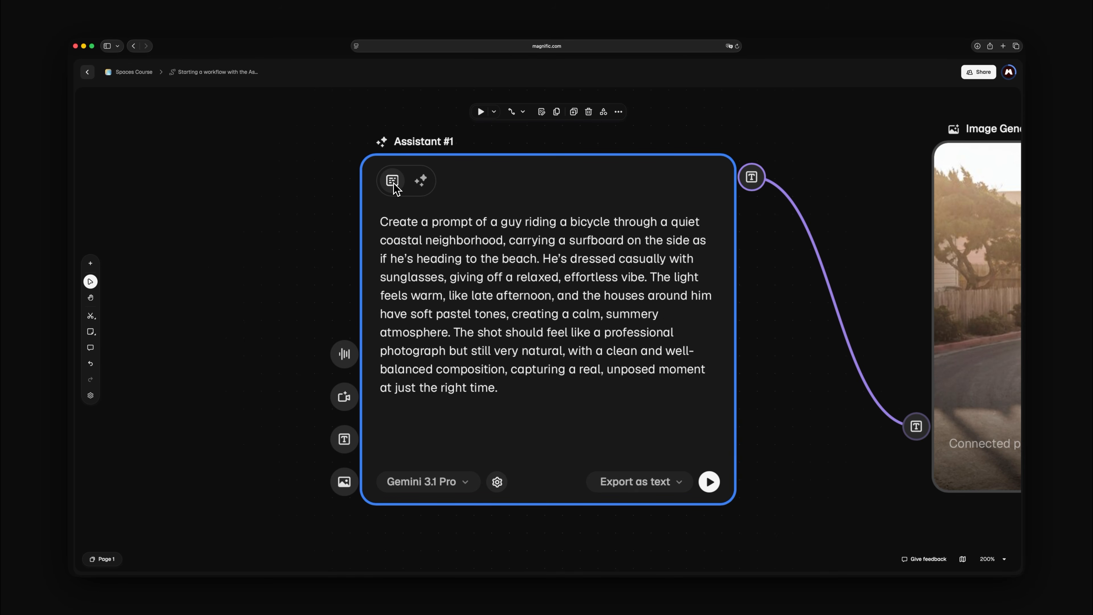
{"action": "left_click", "coordinate": [421, 183]}
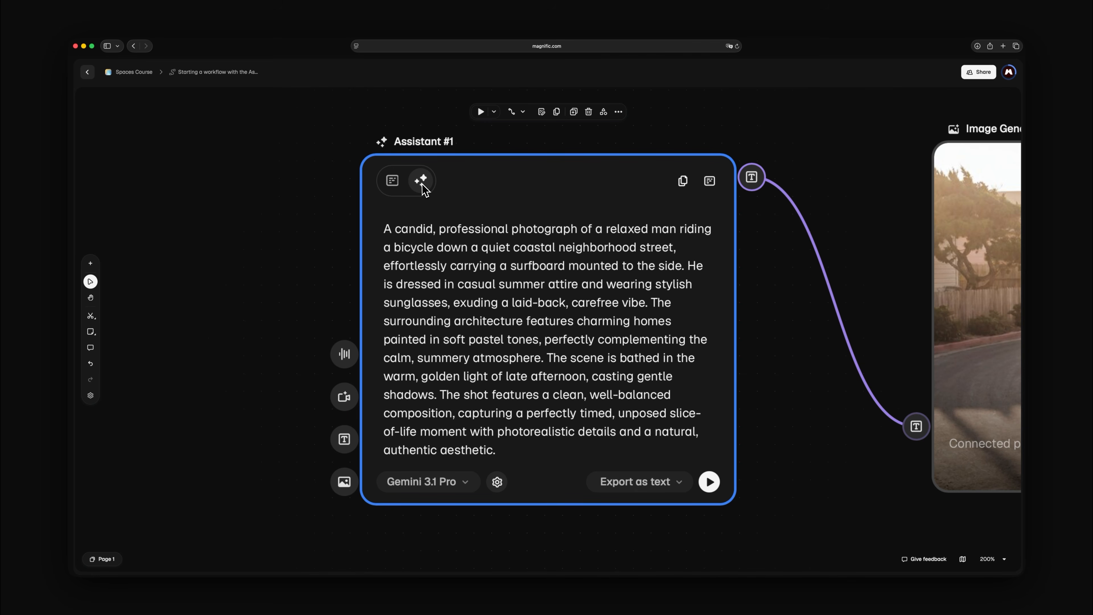
{"action": "left_click", "coordinate": [392, 183]}
Go through the Assistant's original request line by line, highlighting the text and releasing the selection again
{"action": "left_click", "coordinate": [381, 222]}
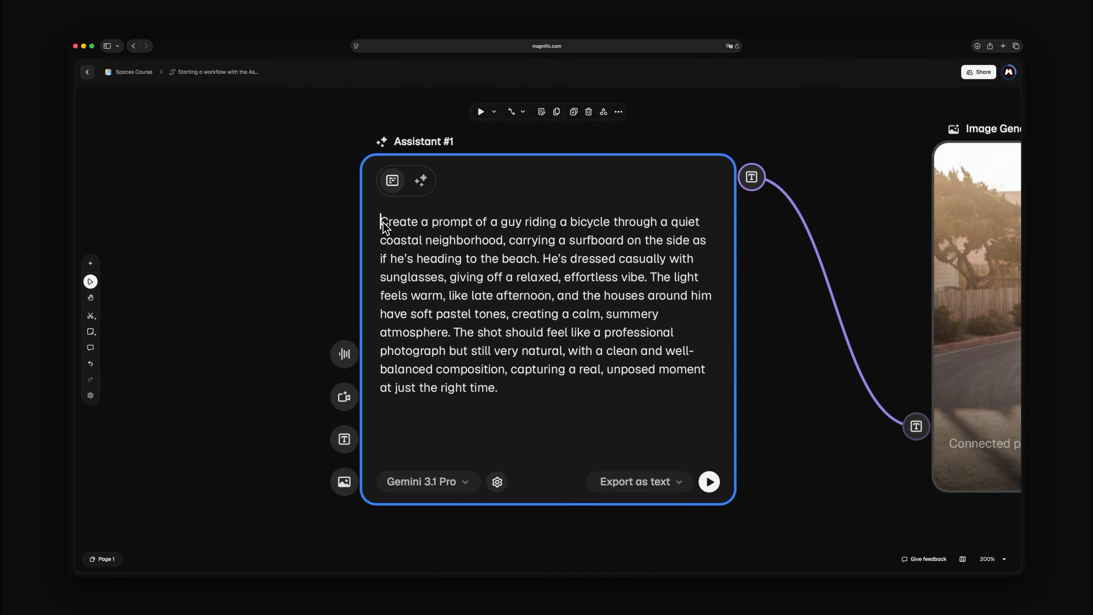
{"action": "key", "text": "shift+Down"}
{"action": "key", "text": "shift+Down"}
{"action": "key", "text": "shift+Down"}
{"action": "key", "text": "shift+Down"}
{"action": "key", "text": "shift+Down"}
{"action": "key", "text": "shift+Down"}
{"action": "key", "text": "shift+Down"}
{"action": "key", "text": "shift+Down"}
{"action": "key", "text": "shift+Down"}
{"action": "key", "text": "shift+Down"}
{"action": "key", "text": "shift+Up"}
{"action": "key", "text": "shift+Up"}
{"action": "key", "text": "shift+Up"}
{"action": "key", "text": "shift+Up"}
{"action": "key", "text": "shift+Up"}
{"action": "key", "text": "shift+Up"}
{"action": "key", "text": "shift+Up"}
{"action": "key", "text": "shift+Up"}
{"action": "key", "text": "shift+Up"}
{"action": "key", "text": "shift+Up"}
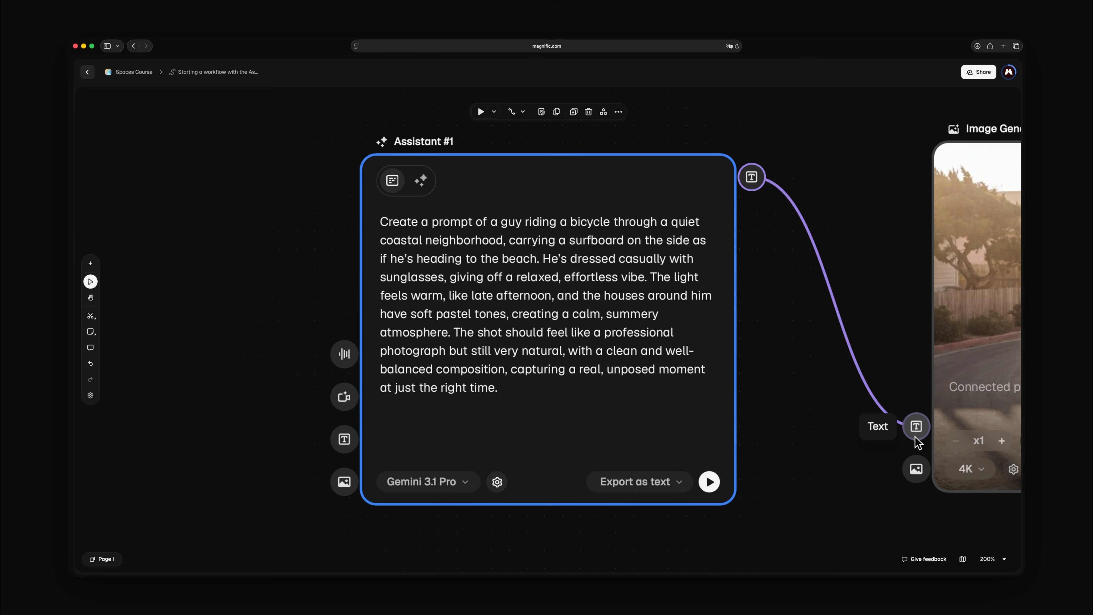
Set the Assistant's output format to Export as list and run the Assistant again
{"action": "left_click", "coordinate": [680, 482]}
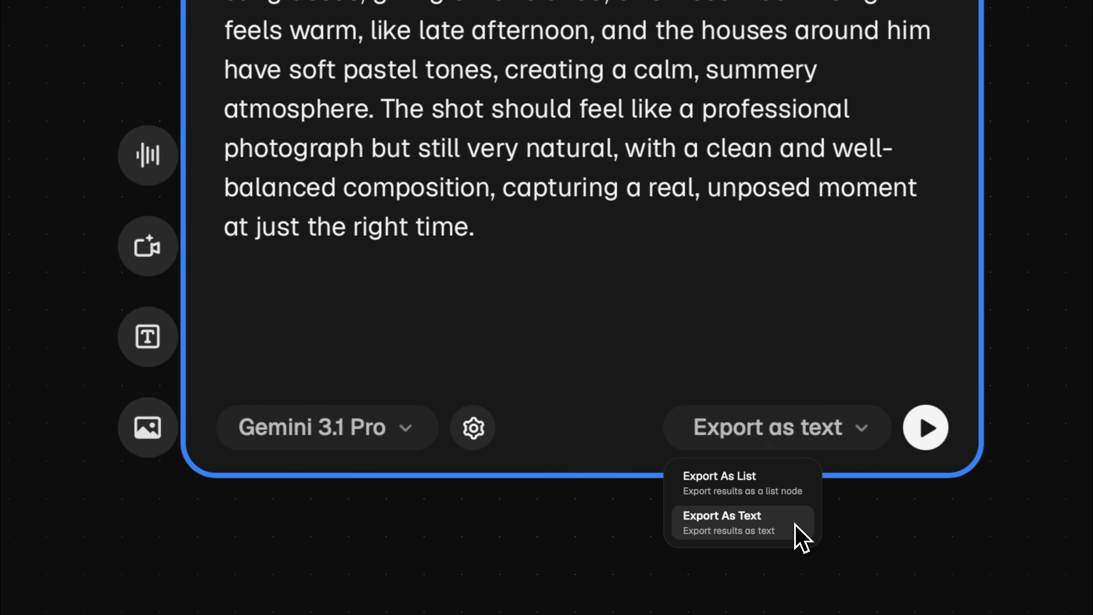
{"action": "left_click", "coordinate": [807, 491]}
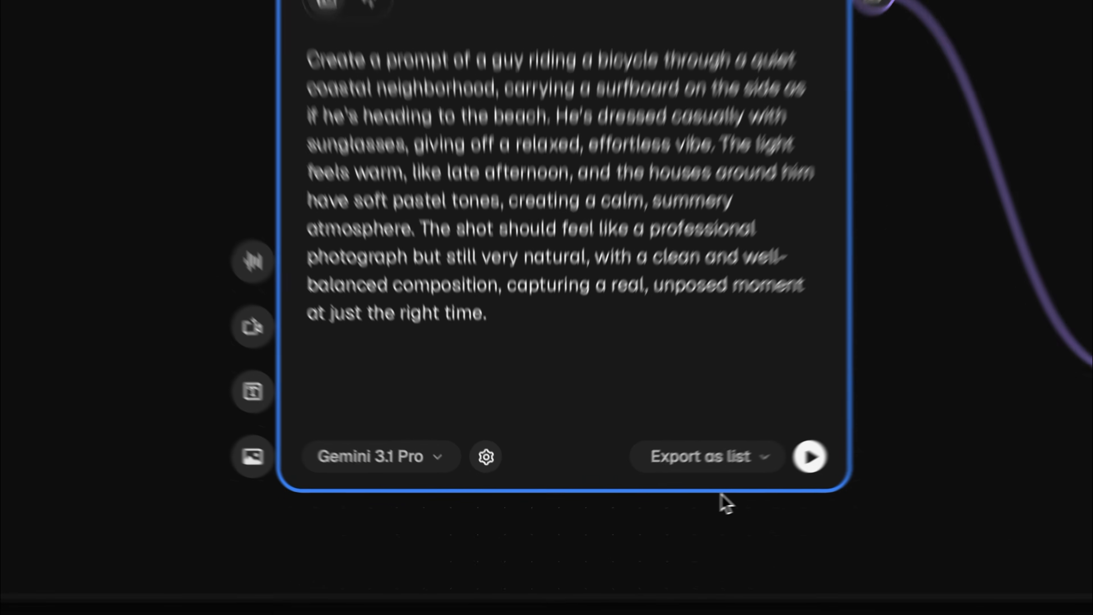
{"action": "left_click", "coordinate": [709, 481]}
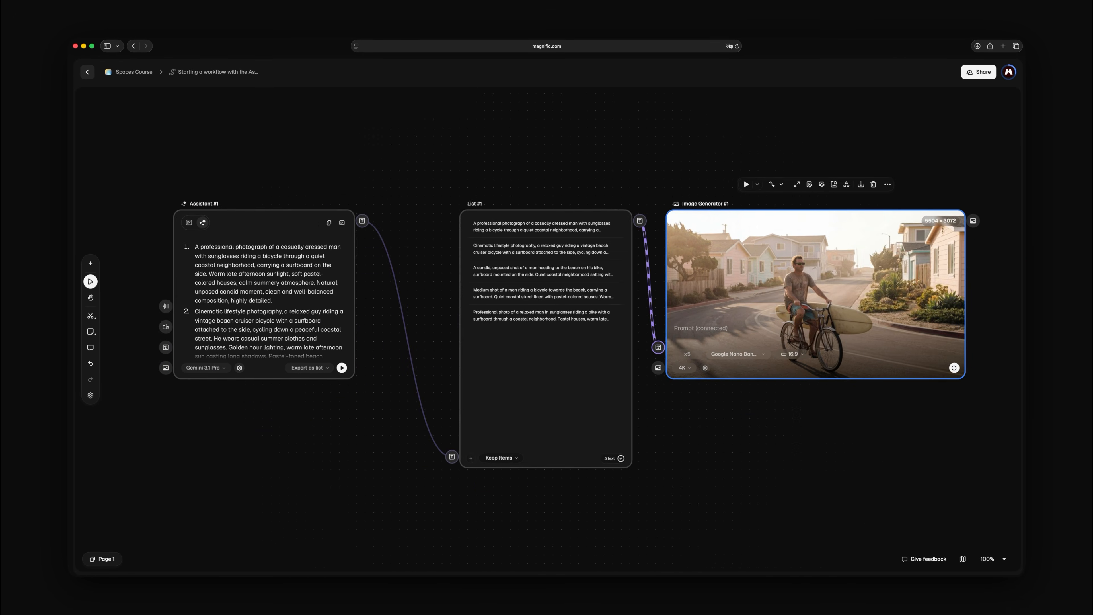
Examine the prompt variations in the Assistant node and in the list node between it and the Image Generator
{"action": "key", "text": "shift+2"}
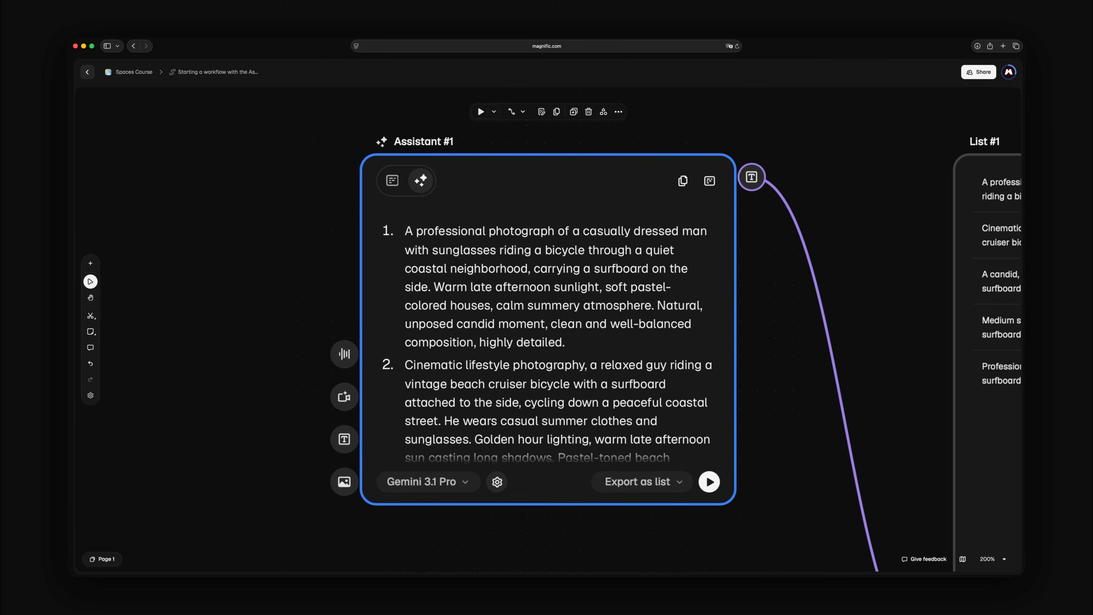
{"action": "left_click", "coordinate": [987, 275]}
{"action": "key", "text": "shift+2"}
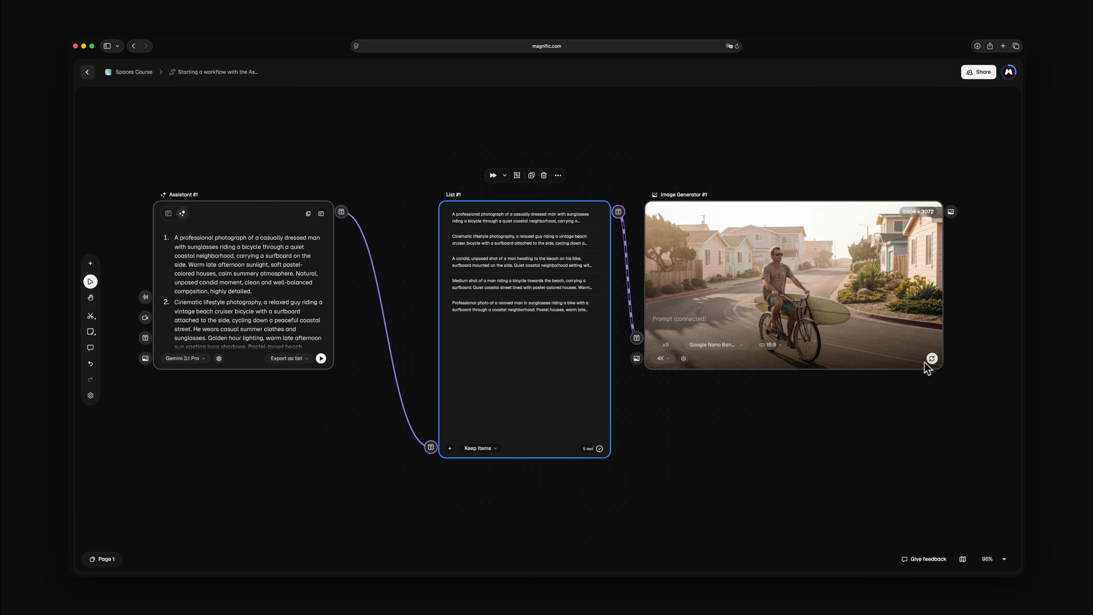
Run the Image Generator on all prompts in the list, and inspect the resulting images in the enlarged list view
{"action": "left_click", "coordinate": [931, 359]}
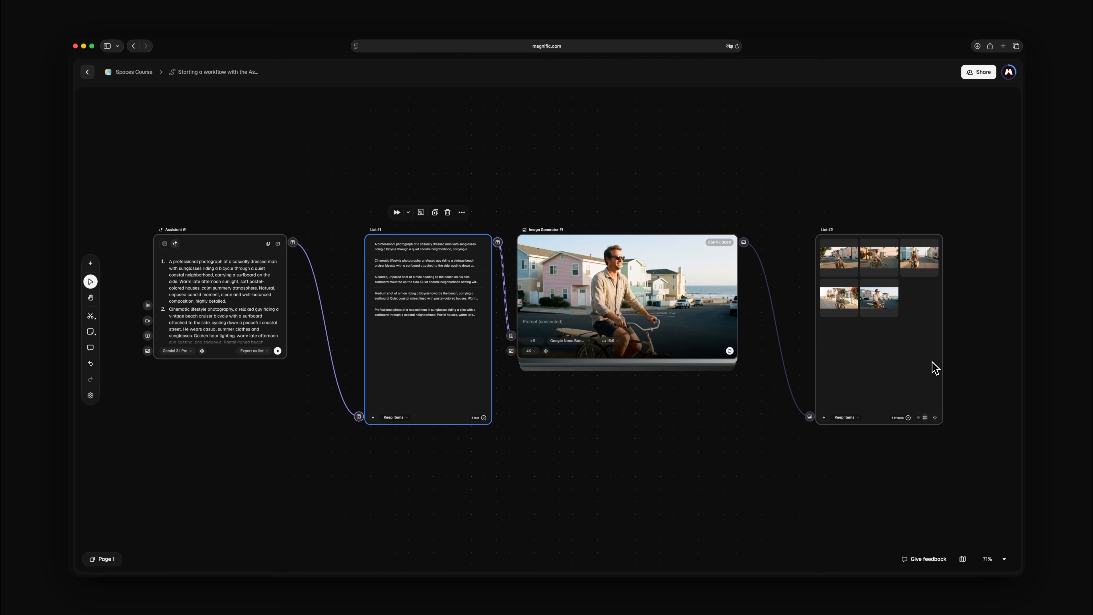
{"action": "left_click", "coordinate": [839, 259]}
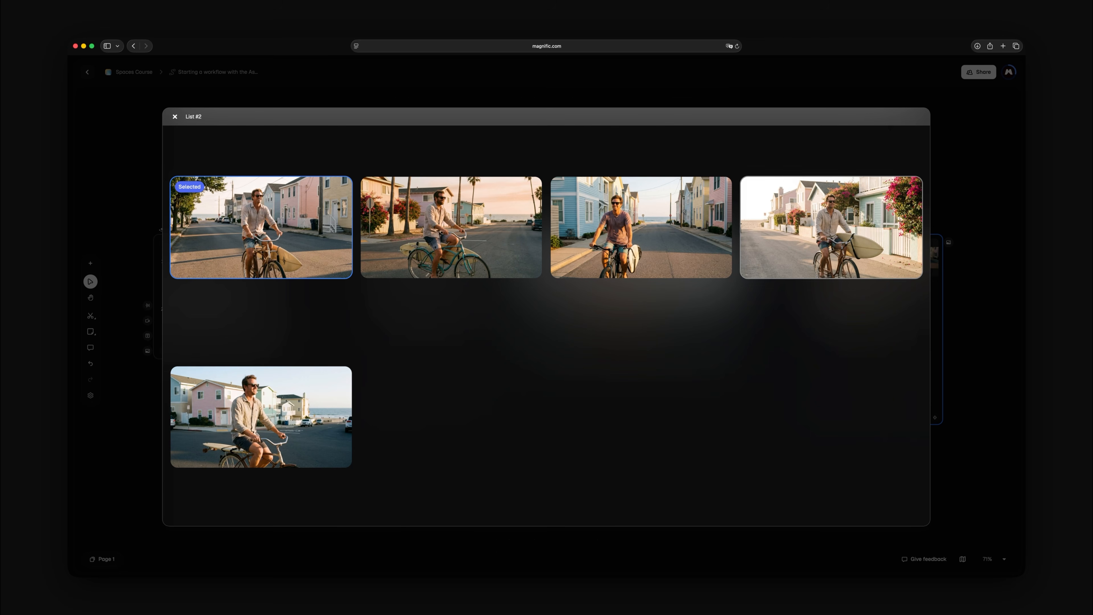
{"action": "key", "text": "Escape"}
Review the Assistant's output format, the Image Generator and the image list in turn, ending with the whole workflow in view
{"action": "key", "text": "Tab"}
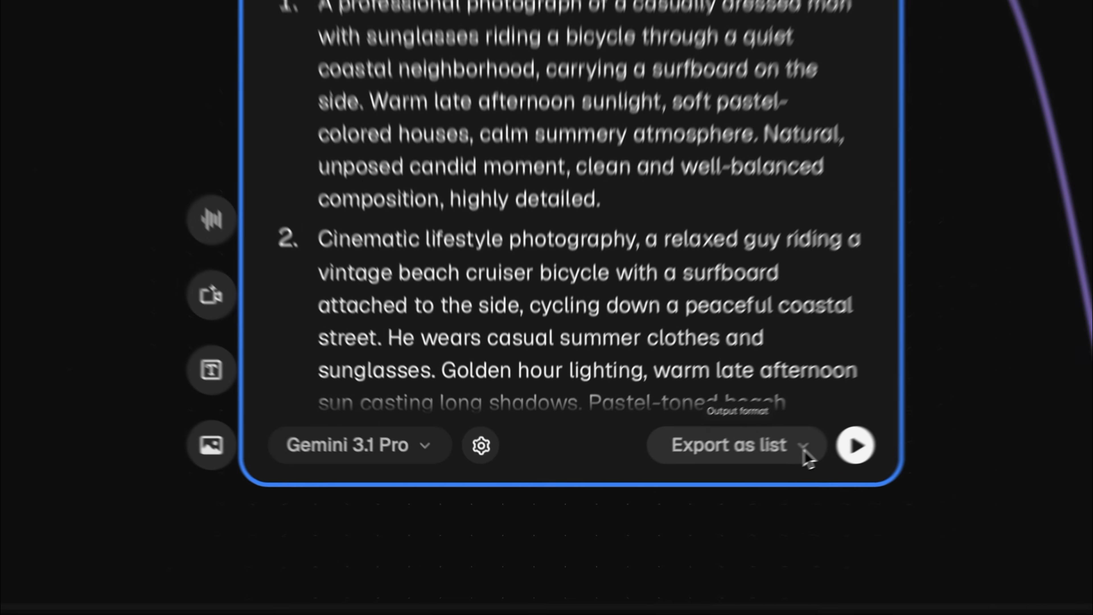
{"action": "left_click", "coordinate": [678, 485]}
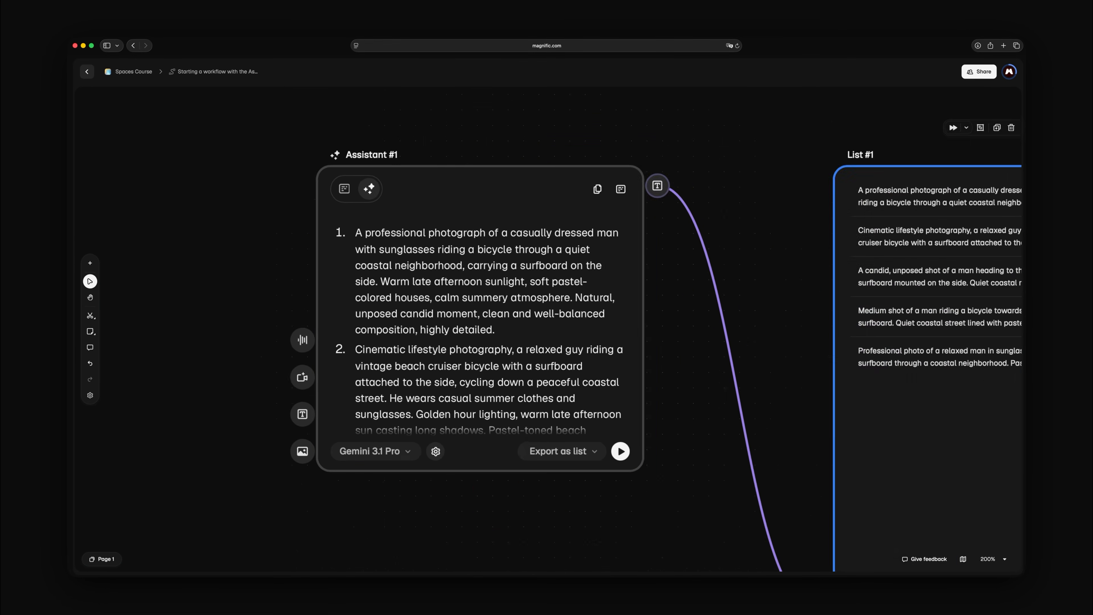
{"action": "key", "text": "Right"}
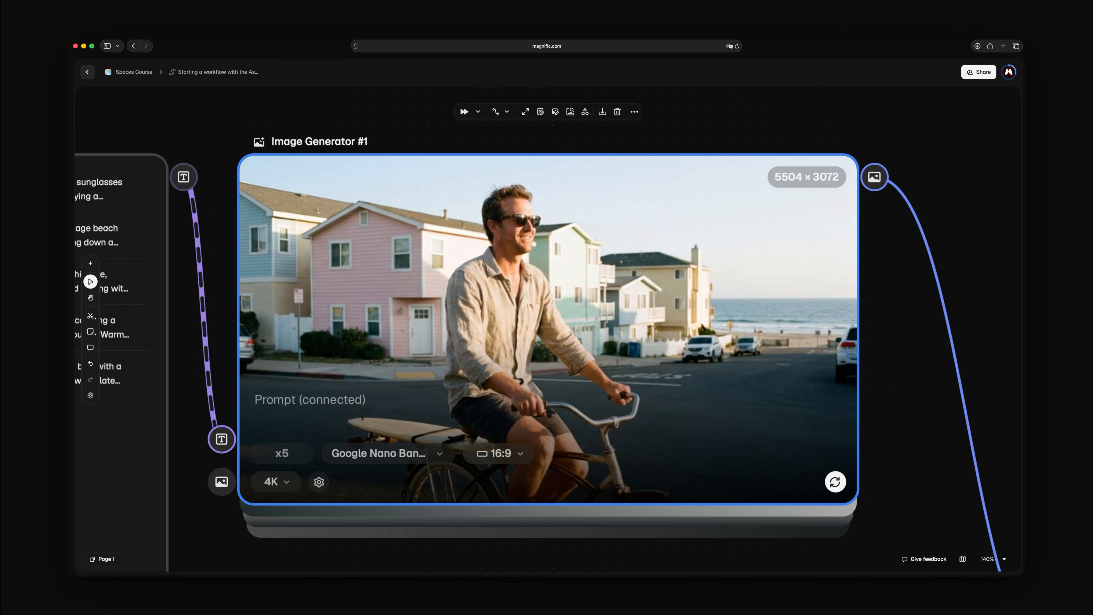
{"action": "key", "text": "Right"}
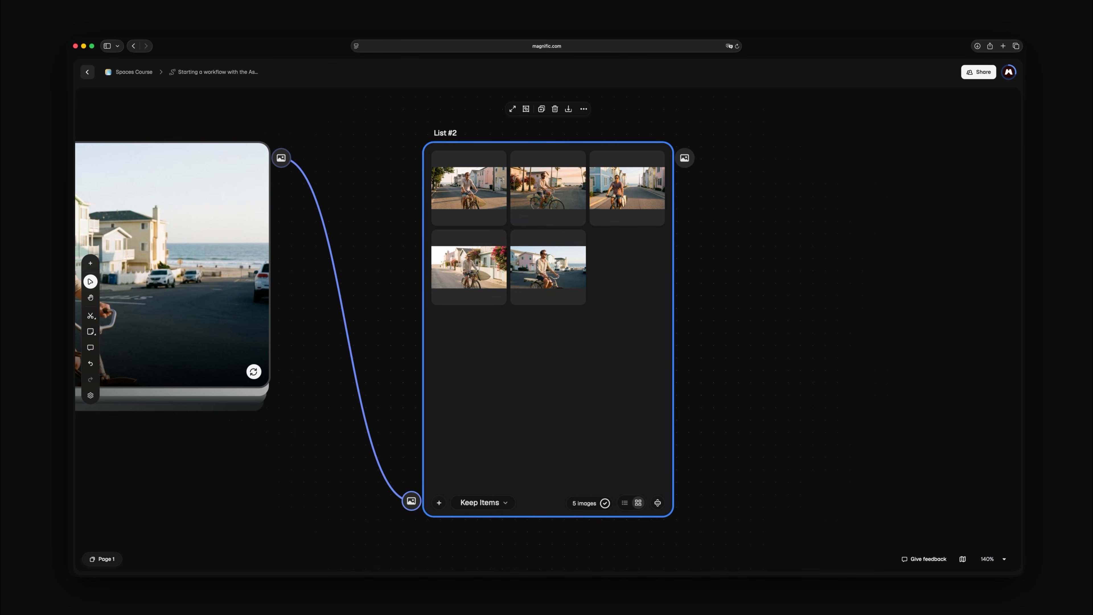
{"action": "key", "text": "shift+1"}
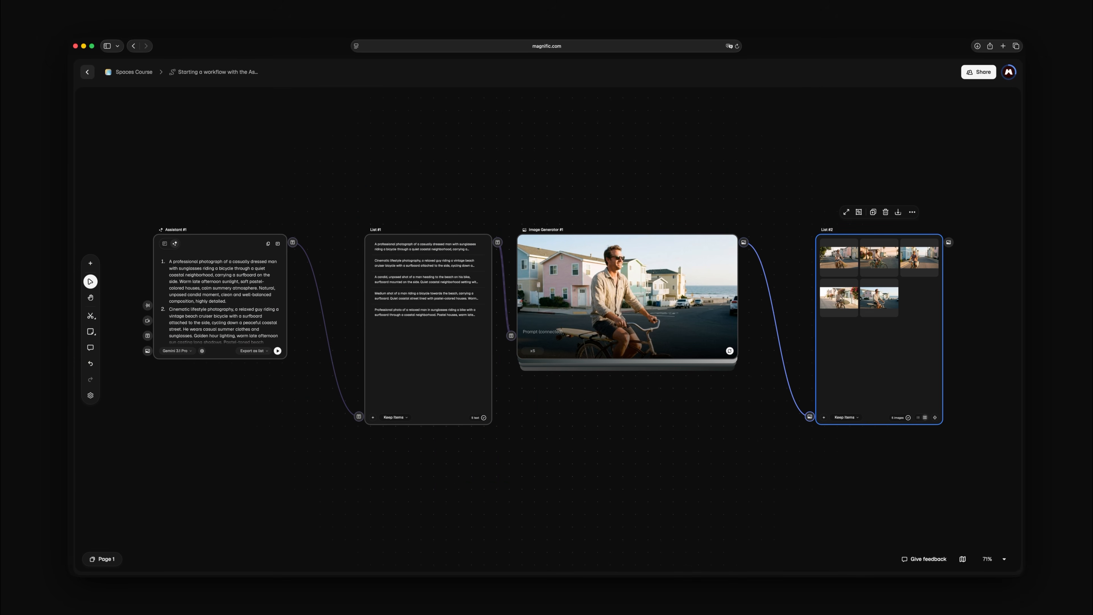